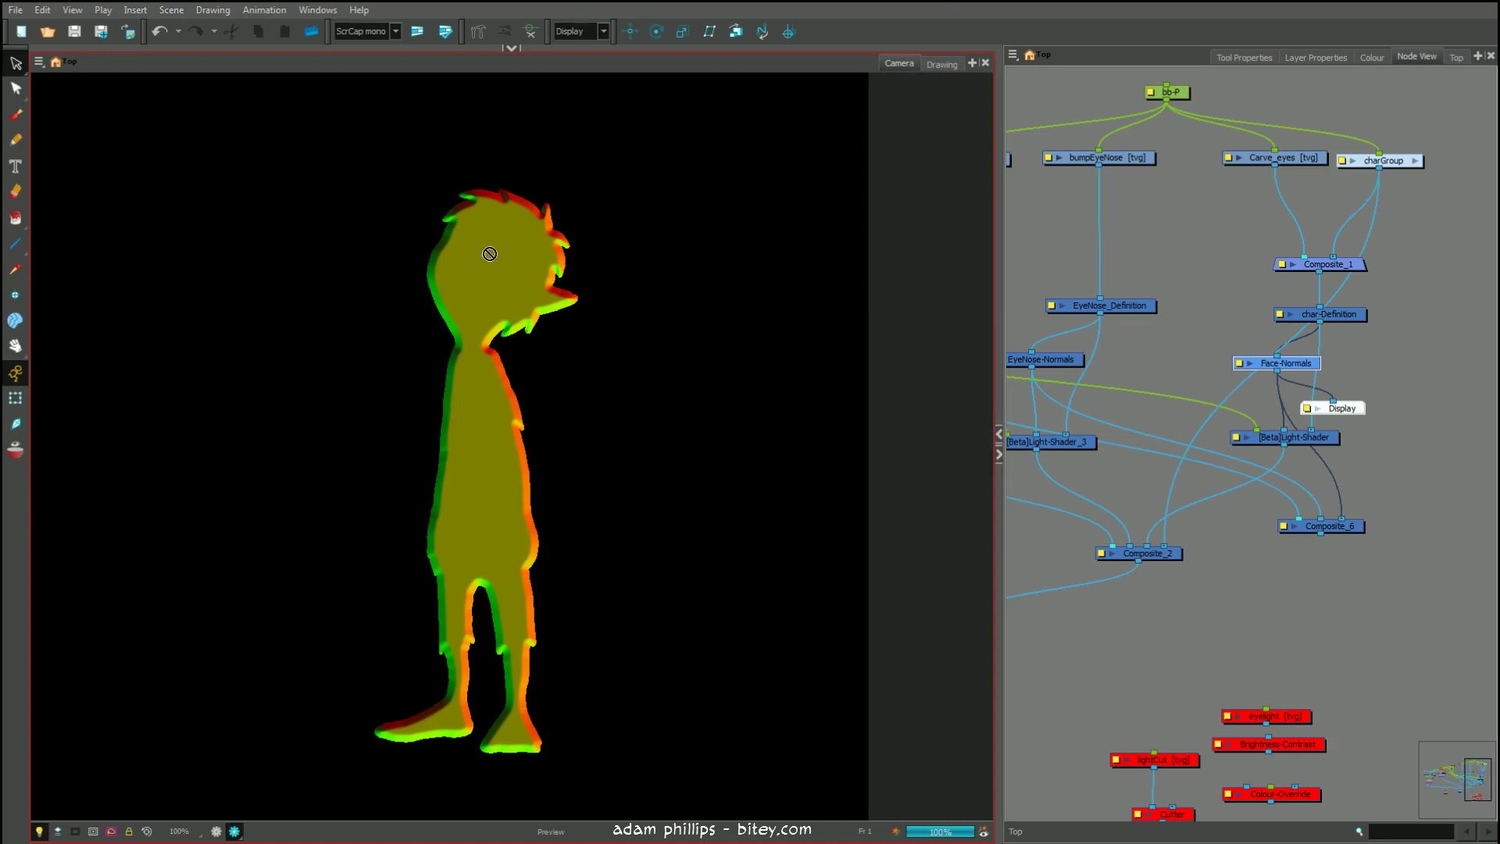
Open the Face-Normals node's properties and set the bump colour's Carving/Adding value to 70
{"action": "double_click", "coordinate": [1242, 364]}
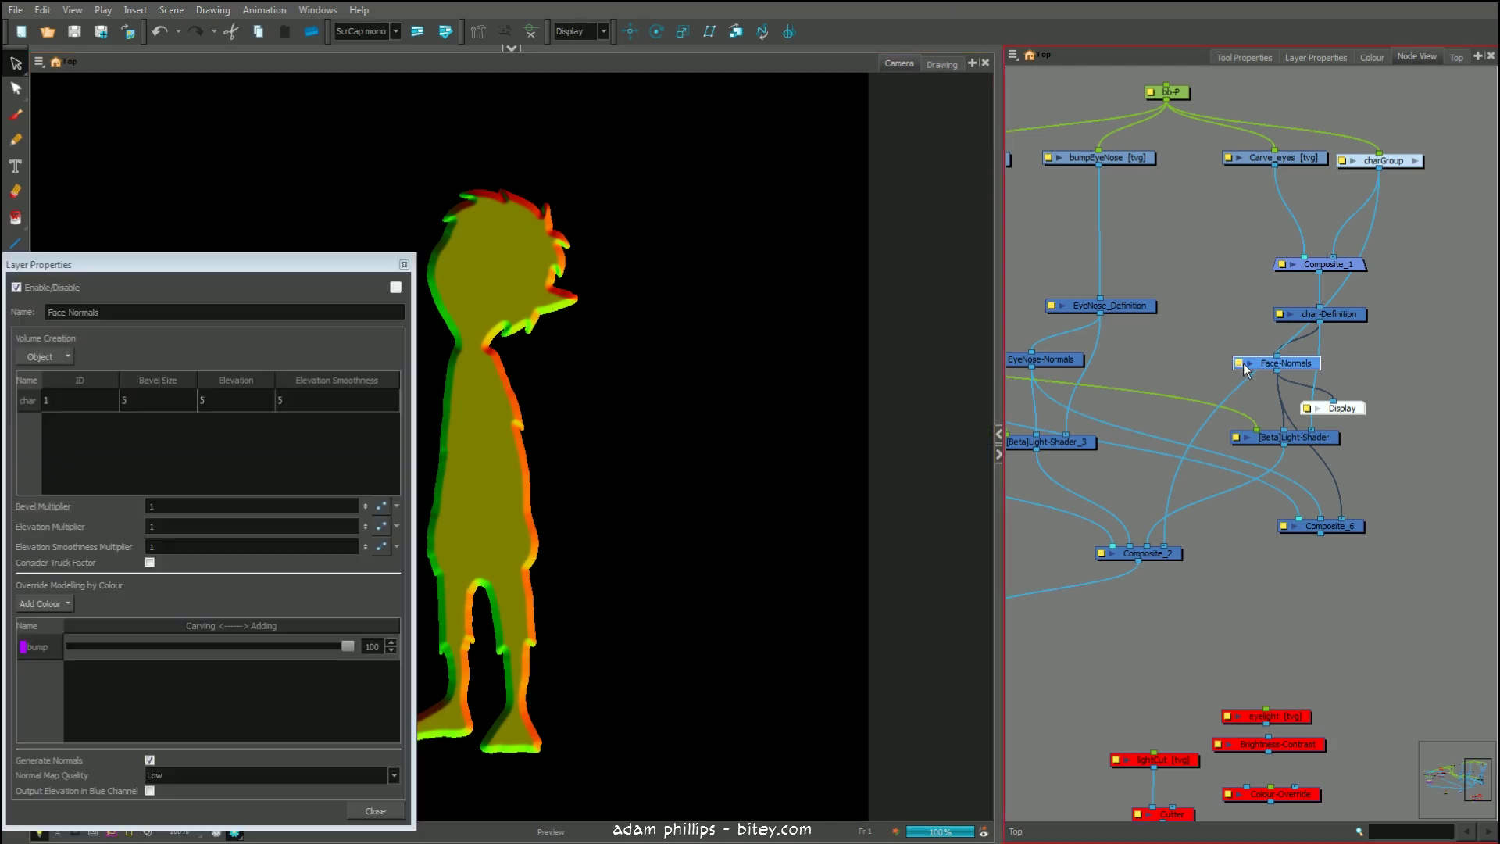
{"action": "left_click_drag", "start_coordinate": [250, 264], "coordinate": [1270, 151]}
{"action": "left_click_drag", "start_coordinate": [1373, 536], "coordinate": [1291, 537]}
Set the char object's Bevel Size to 16 and Elevation to 16 in the Face-Normals properties
{"action": "double_click", "coordinate": [1160, 288]}
{"action": "type", "text": "16"}
{"action": "double_click", "coordinate": [1242, 290]}
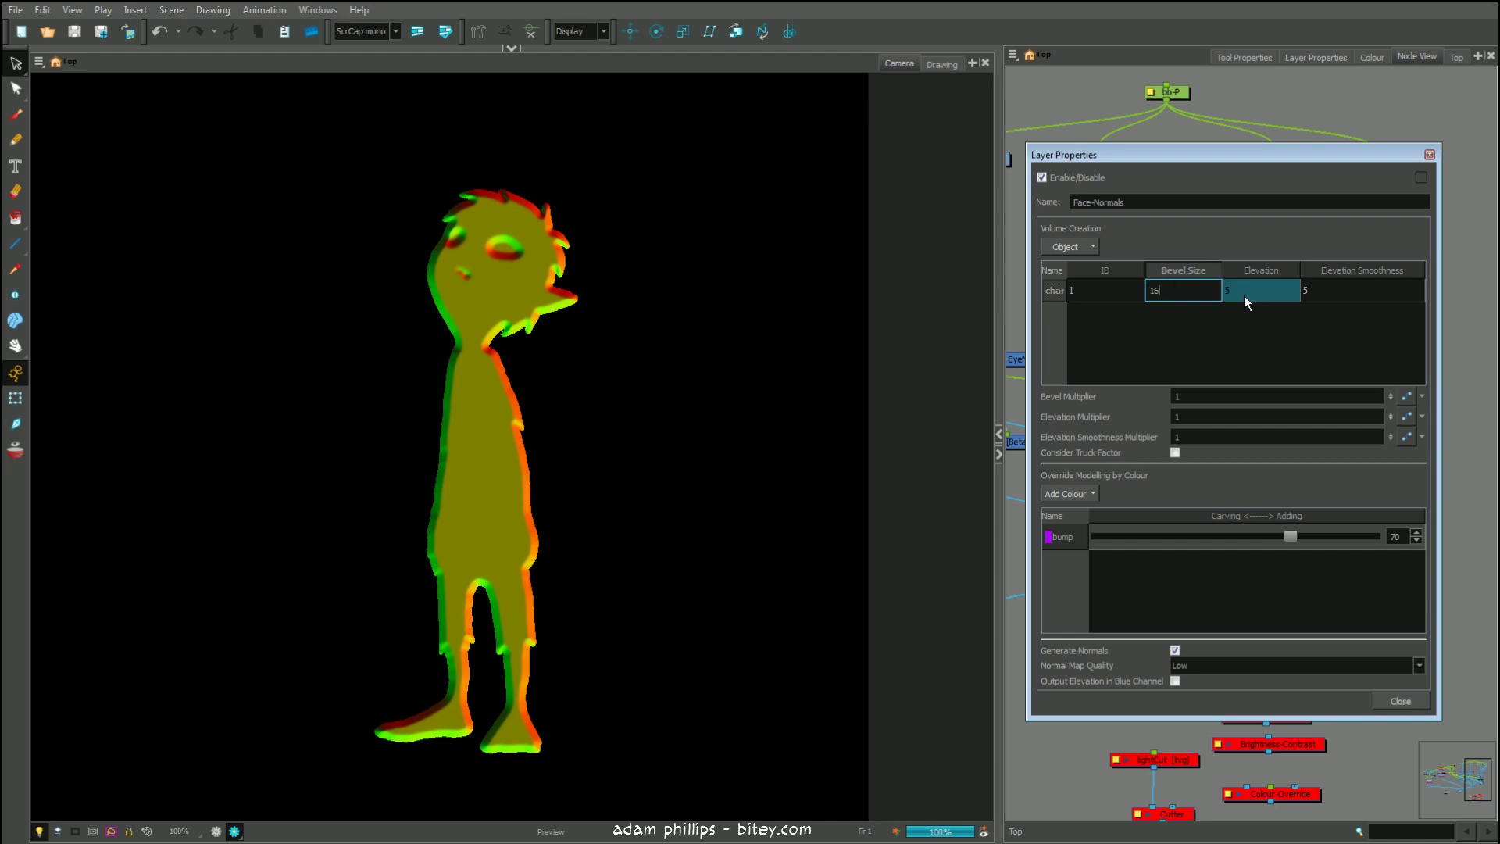
{"action": "type", "text": "16"}
{"action": "double_click", "coordinate": [1329, 293]}
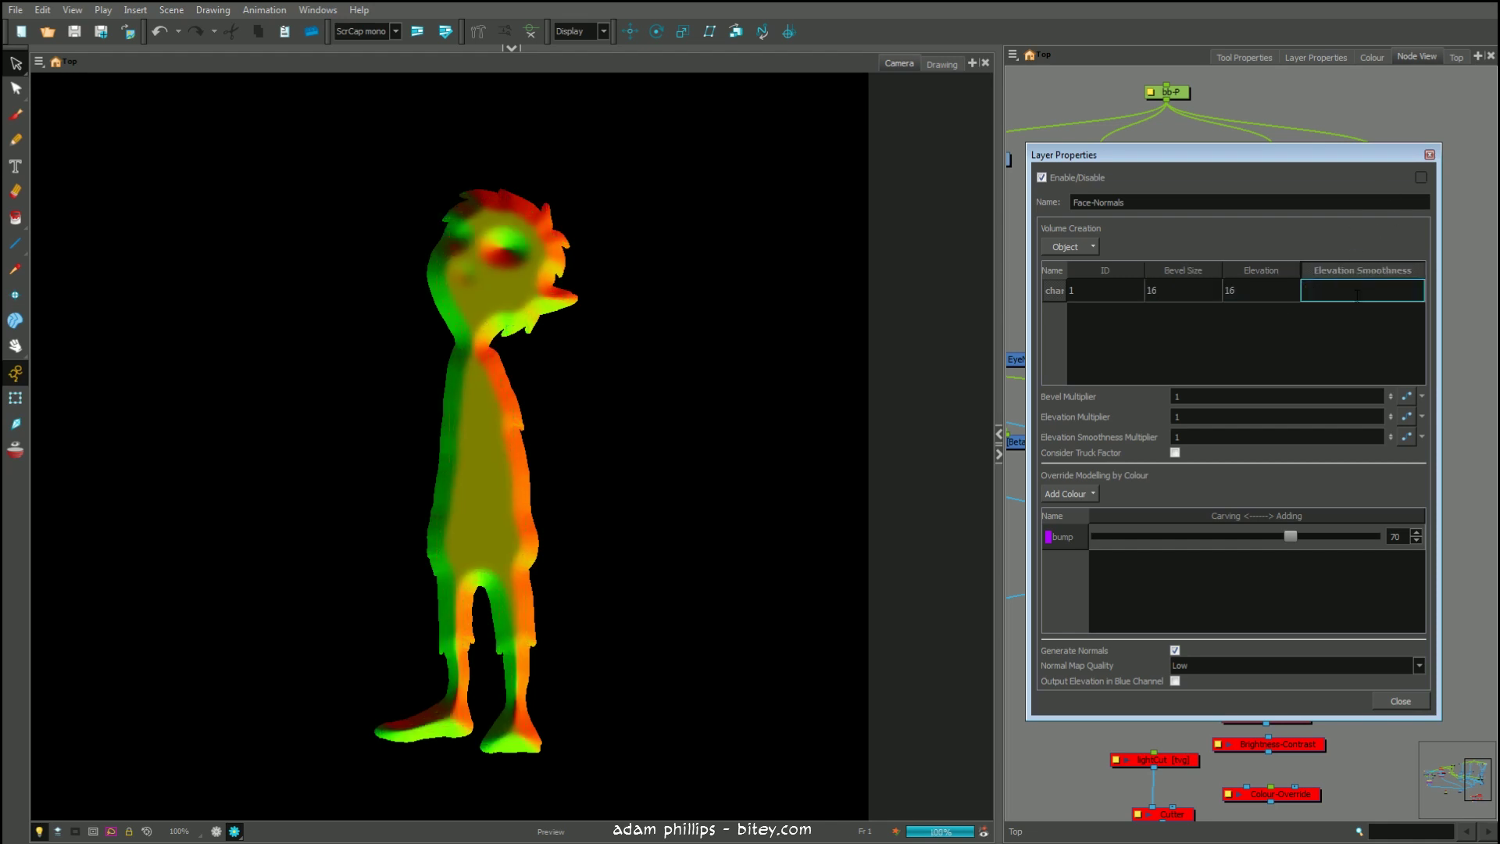
{"action": "left_click", "coordinate": [1429, 155]}
Add a Node Library view beside the Camera and Drawing views and show its Shading category
{"action": "scroll", "coordinate": [1437, 317], "scroll_direction": "up", "scroll_amount": 3}
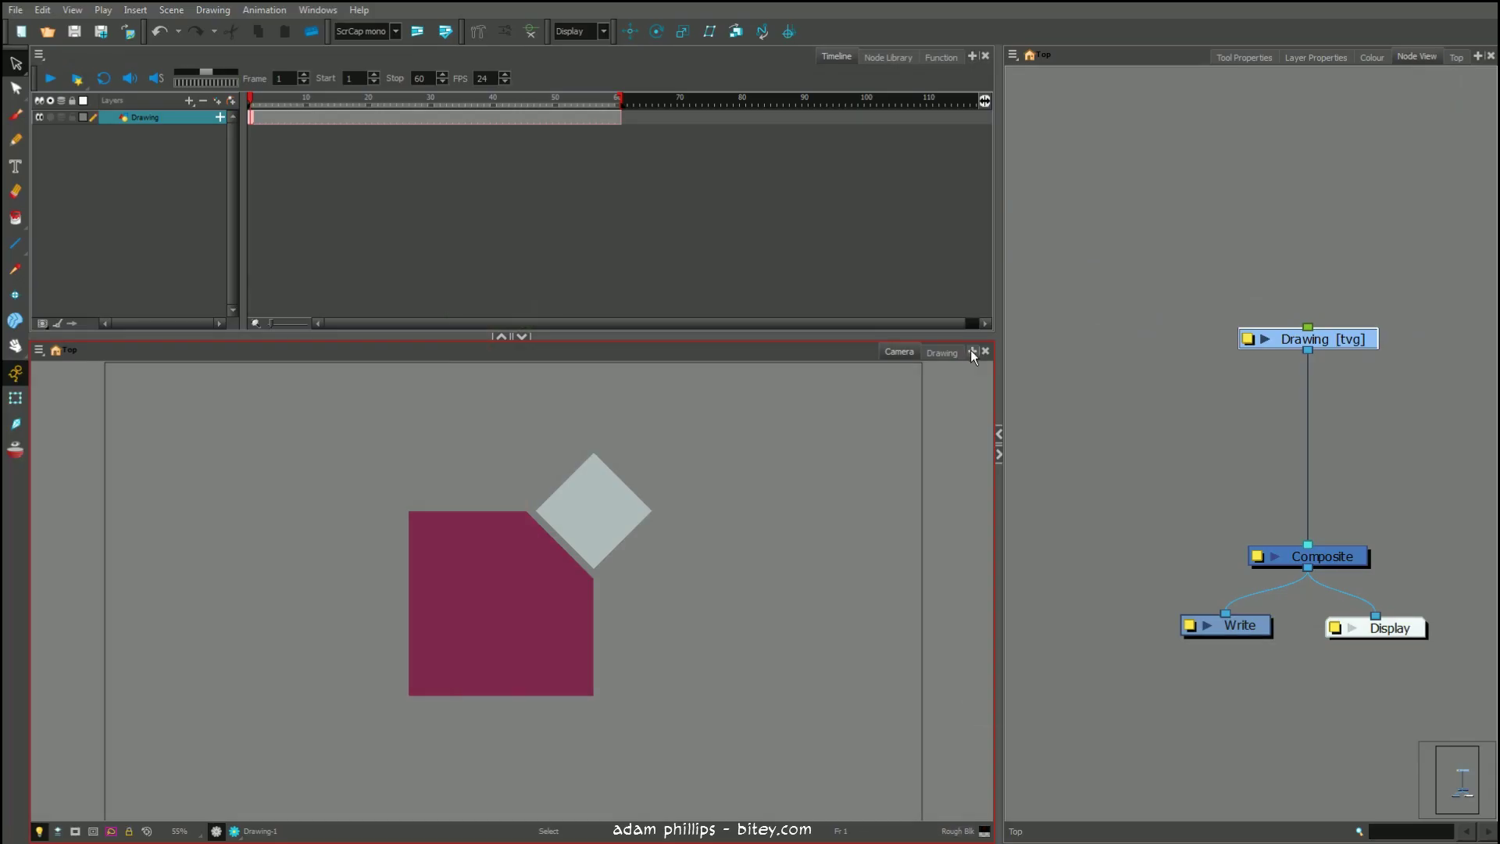
{"action": "left_click", "coordinate": [972, 351]}
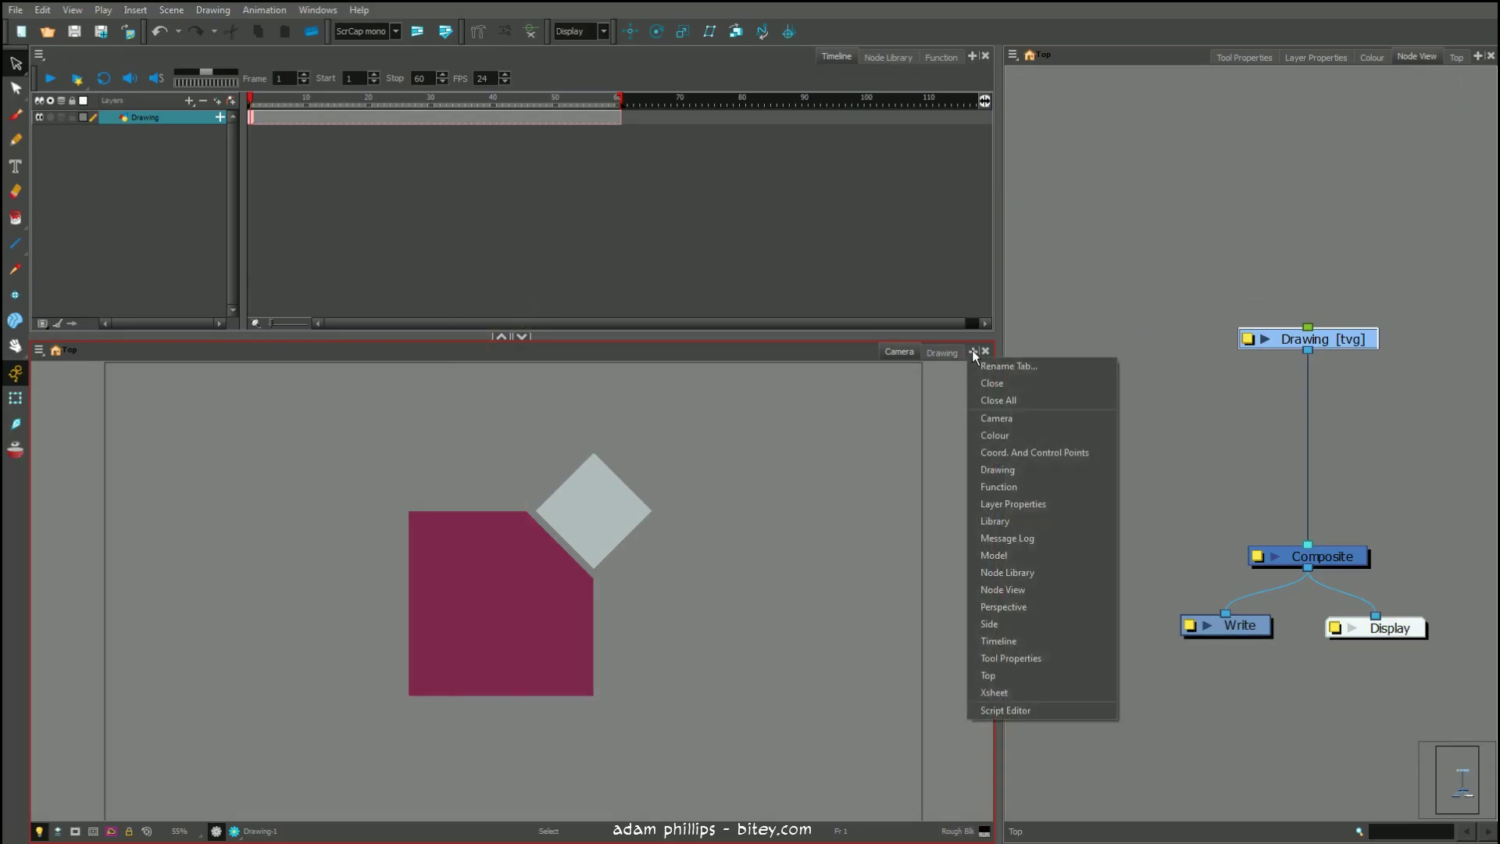
{"action": "left_click", "coordinate": [1007, 573]}
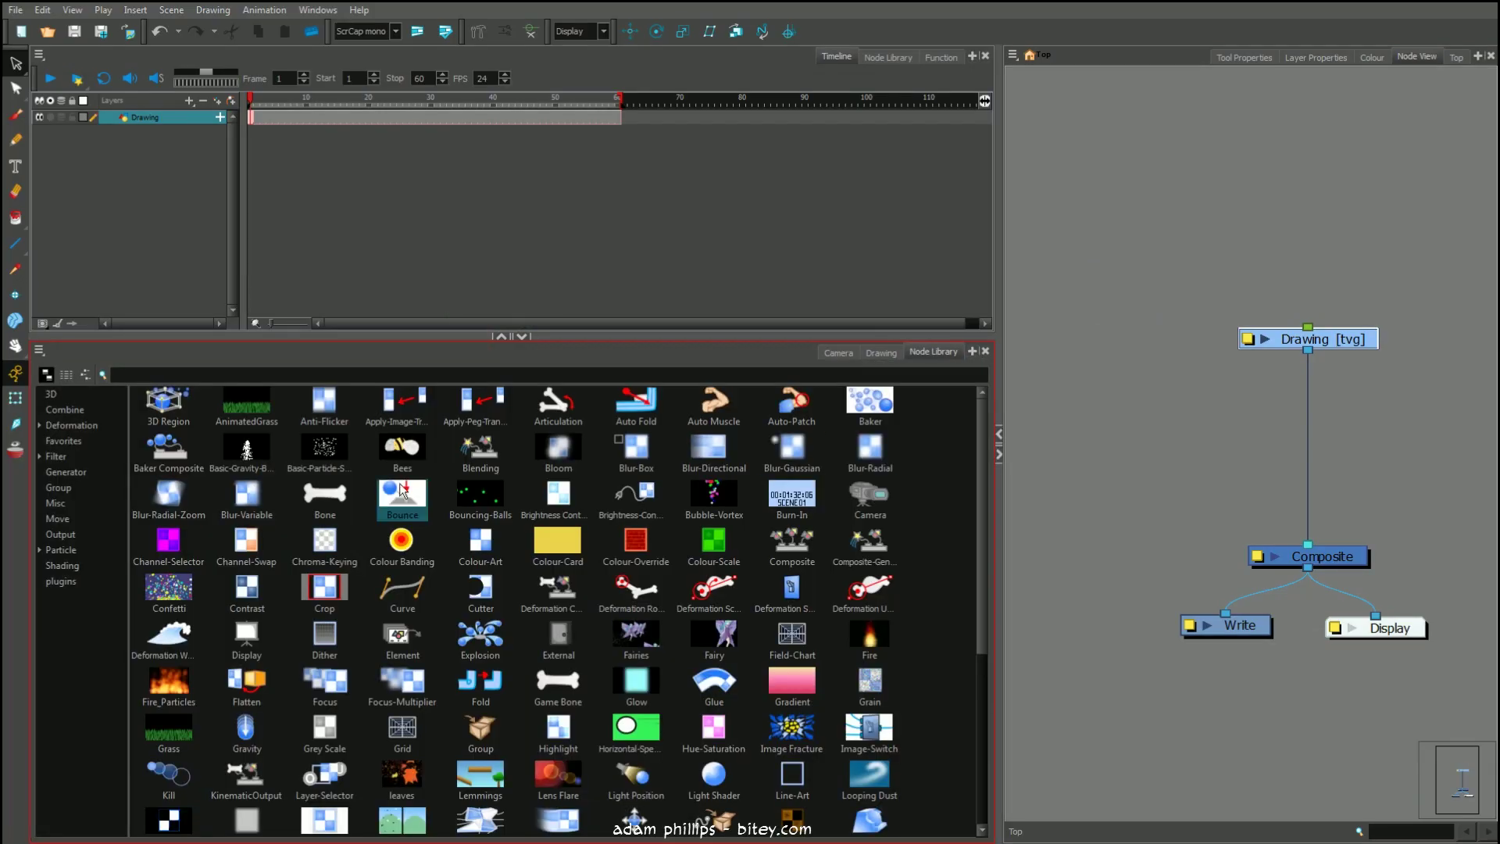
{"action": "left_click", "coordinate": [70, 565]}
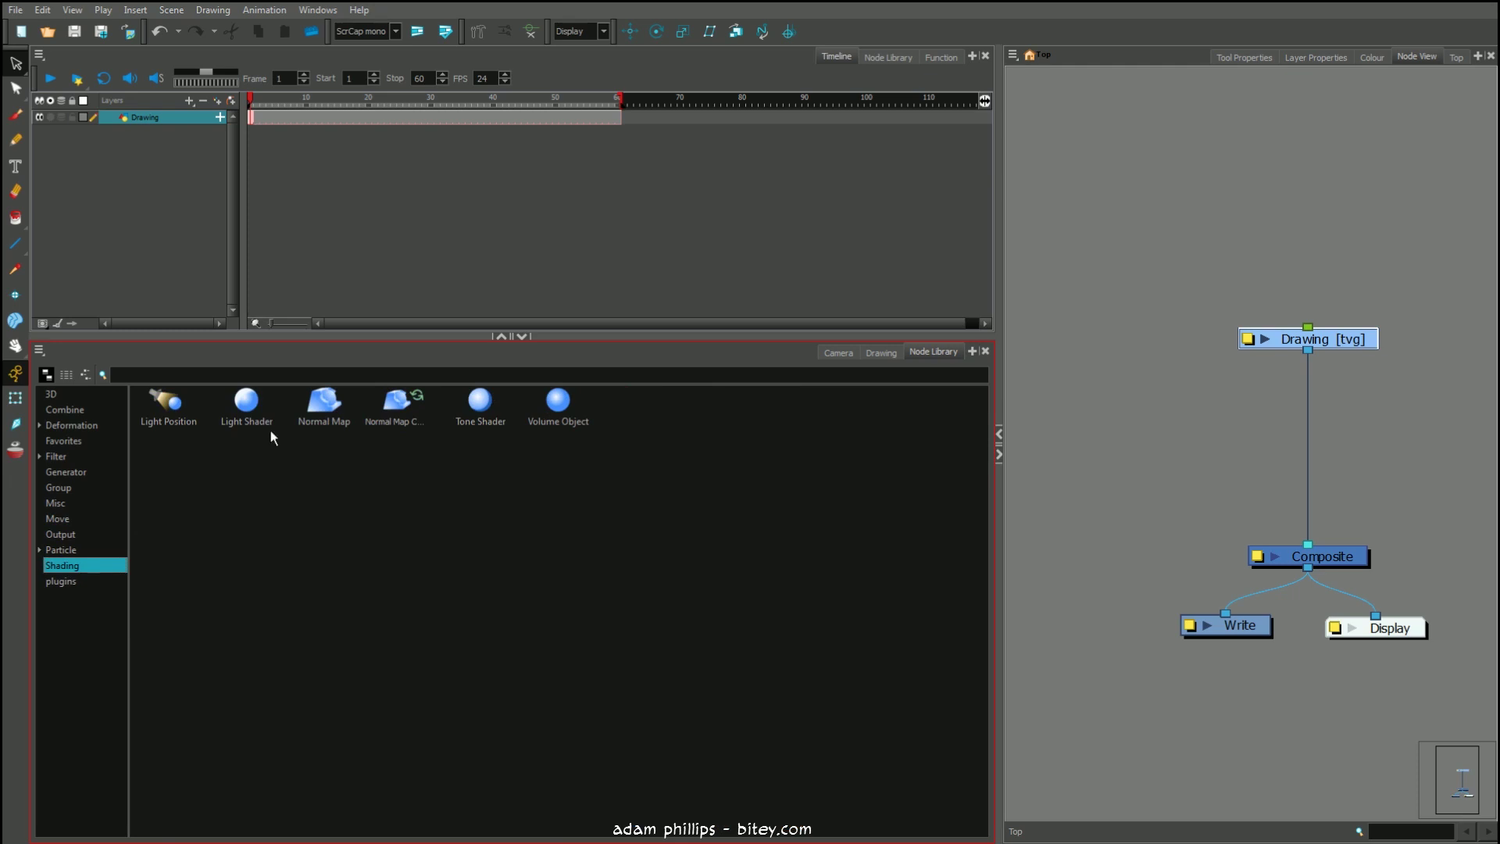
Add a Volume Object node to the node network and connect the Drawing node's output to it
{"action": "left_click", "coordinate": [560, 413]}
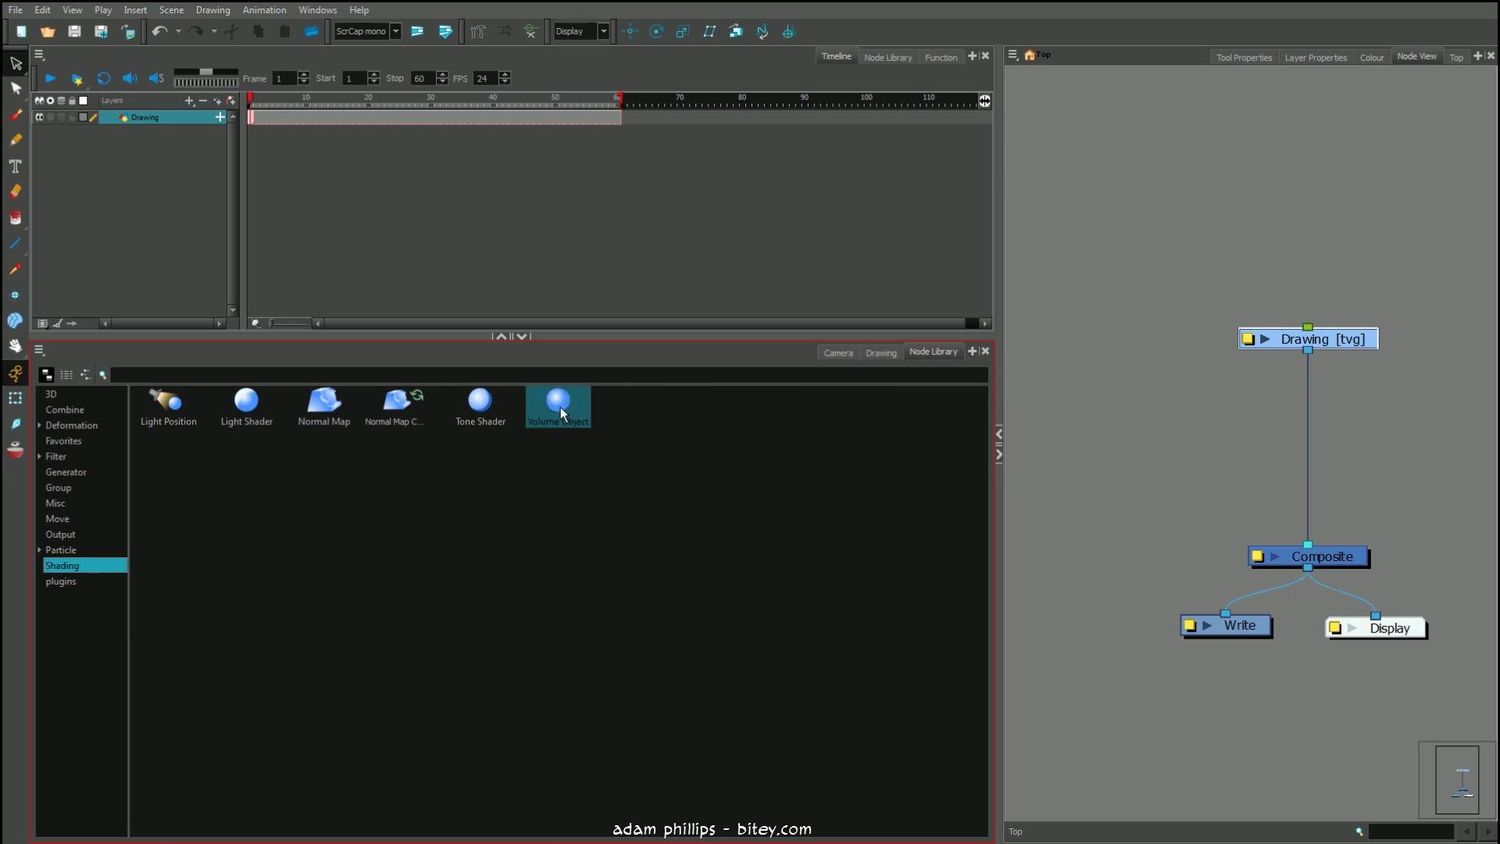
{"action": "left_click", "coordinate": [561, 413]}
{"action": "left_click", "coordinate": [560, 408]}
{"action": "mouse_move", "coordinate": [576, 410]}
{"action": "left_mouse_down"}
{"action": "mouse_move", "coordinate": [1272, 378]}
{"action": "mouse_move", "coordinate": [1242, 412]}
{"action": "left_mouse_up"}
{"action": "mouse_move", "coordinate": [1308, 351]}
{"action": "left_mouse_down"}
{"action": "mouse_move", "coordinate": [1260, 386]}
{"action": "mouse_move", "coordinate": [1263, 403]}
{"action": "left_mouse_up"}
Examine the Volume-Object node's ID and volume creation settings
{"action": "double_click", "coordinate": [1181, 416]}
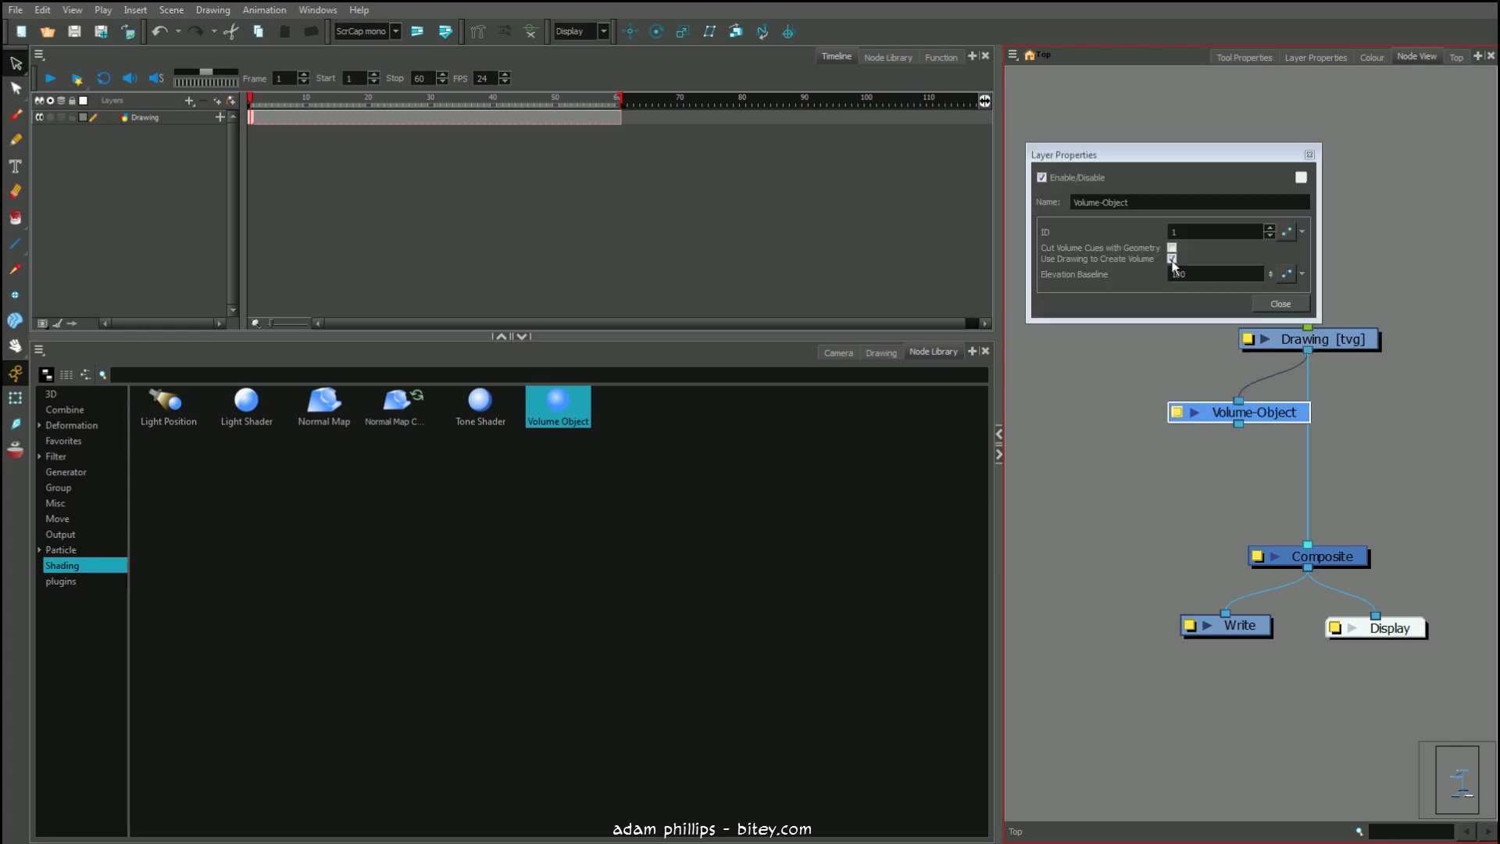
{"action": "left_click", "coordinate": [1184, 232]}
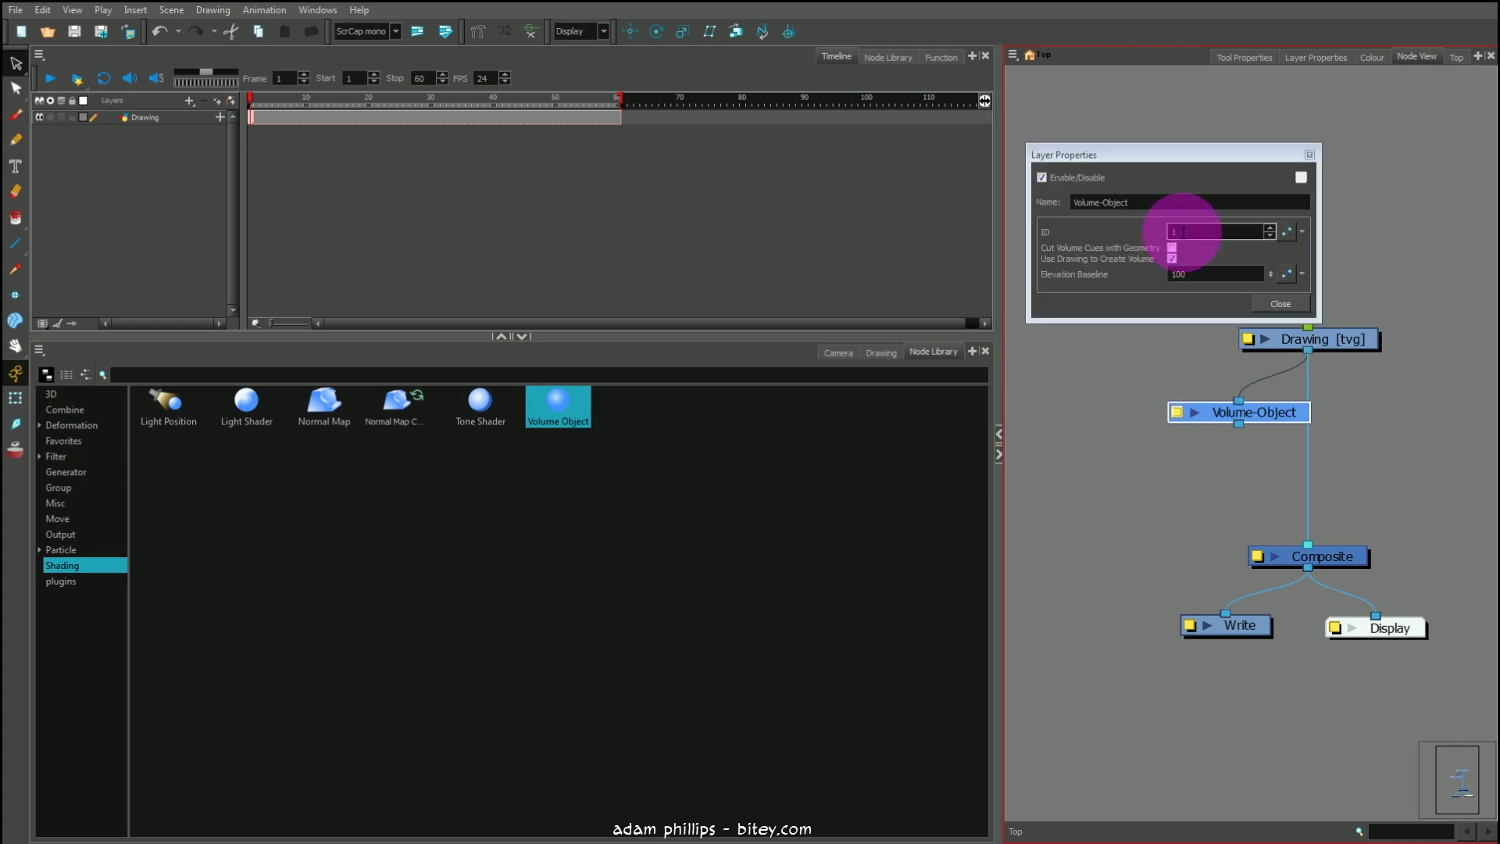
{"action": "left_click", "coordinate": [1309, 155]}
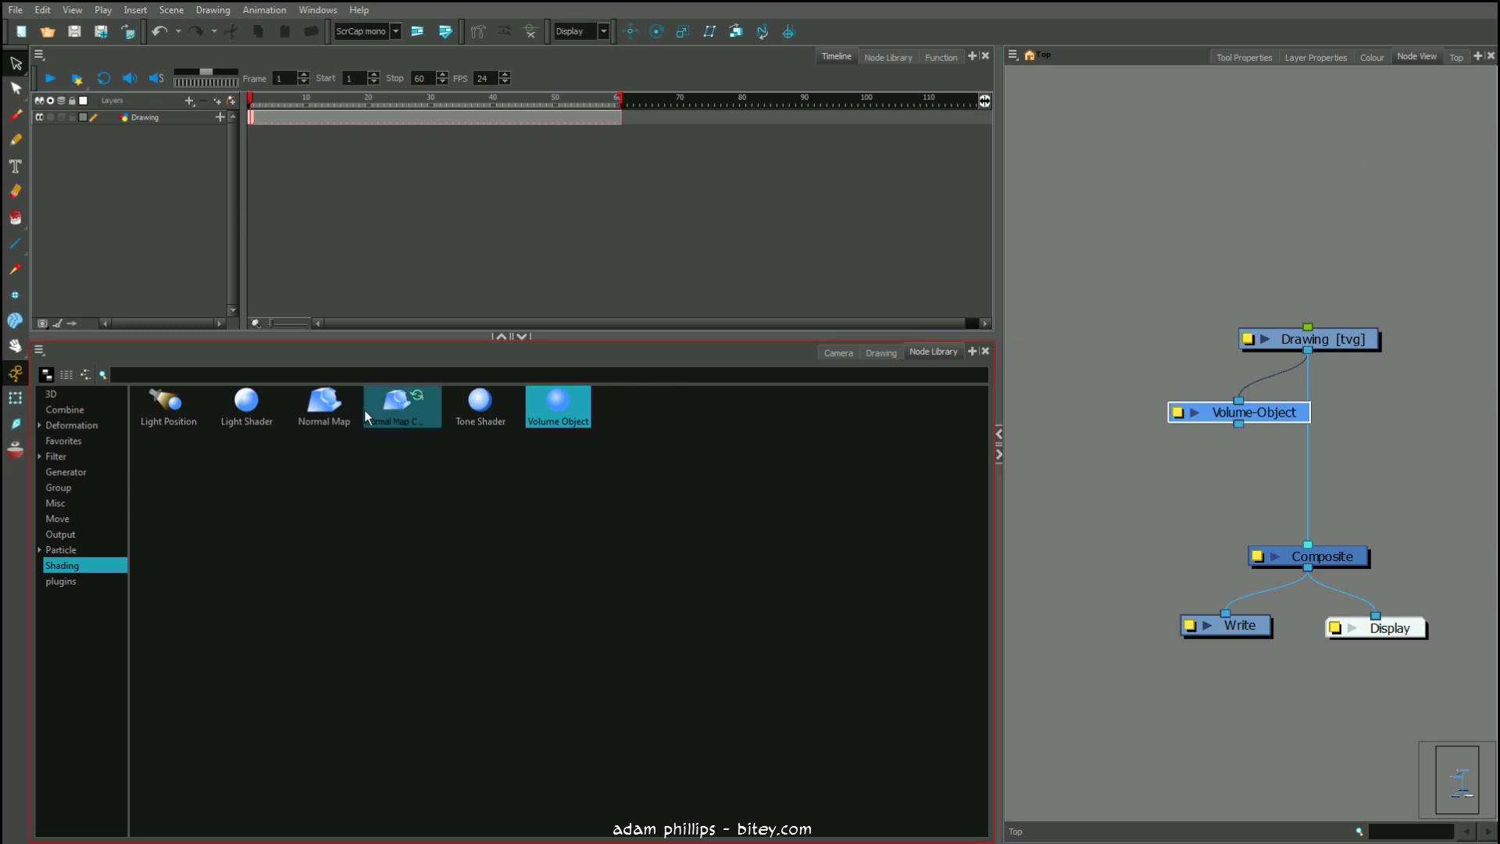
Add a Normal Map node below the Volume-Object, connect the Volume-Object to it, and tidy both nodes' positions
{"action": "left_click", "coordinate": [338, 417]}
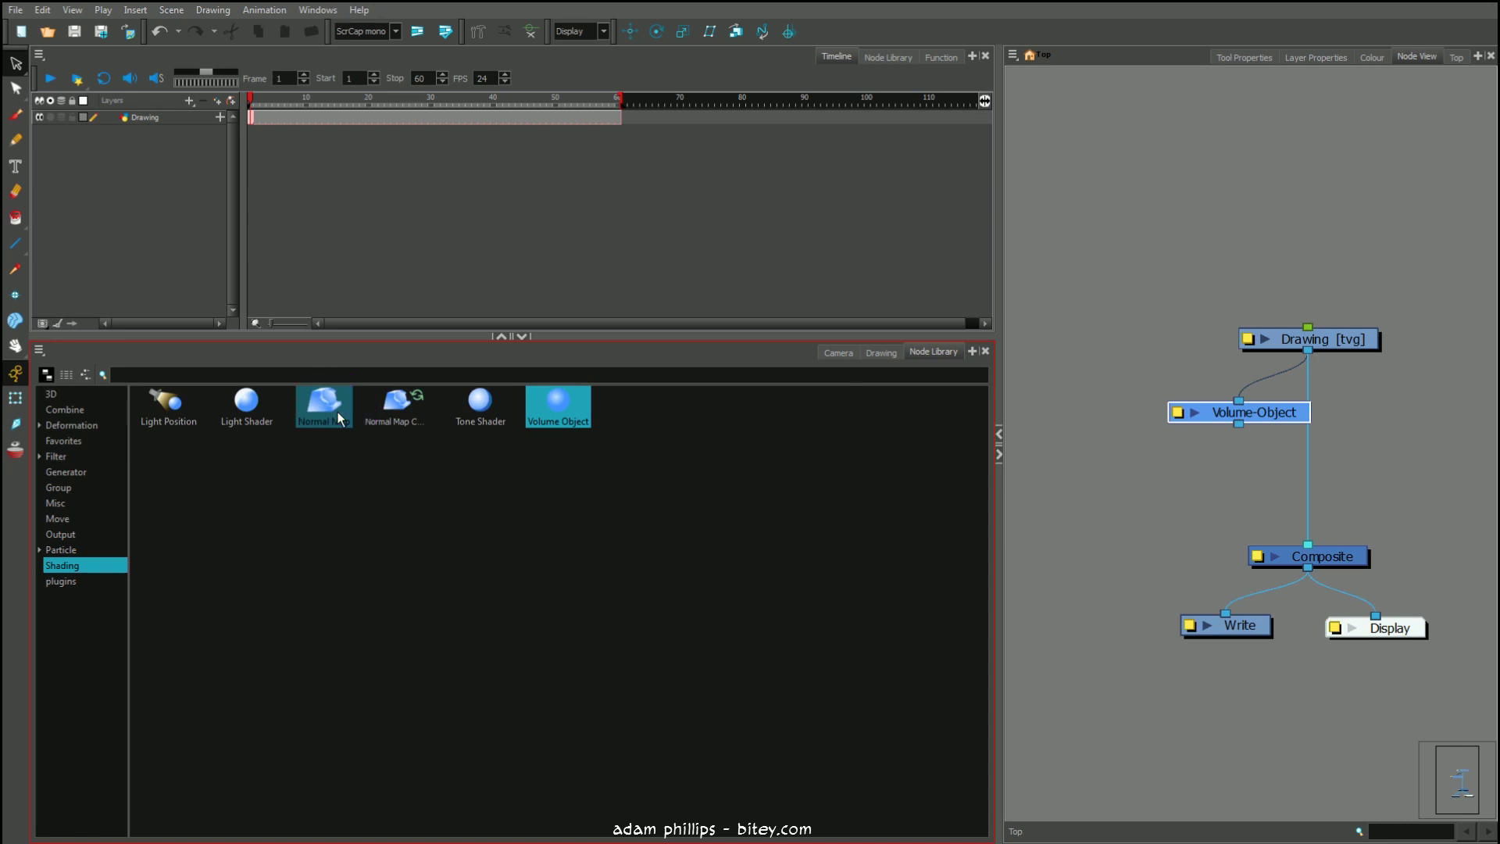
{"action": "left_click_drag", "start_coordinate": [320, 412], "coordinate": [1178, 475]}
{"action": "left_click_drag", "start_coordinate": [1236, 424], "coordinate": [1178, 461]}
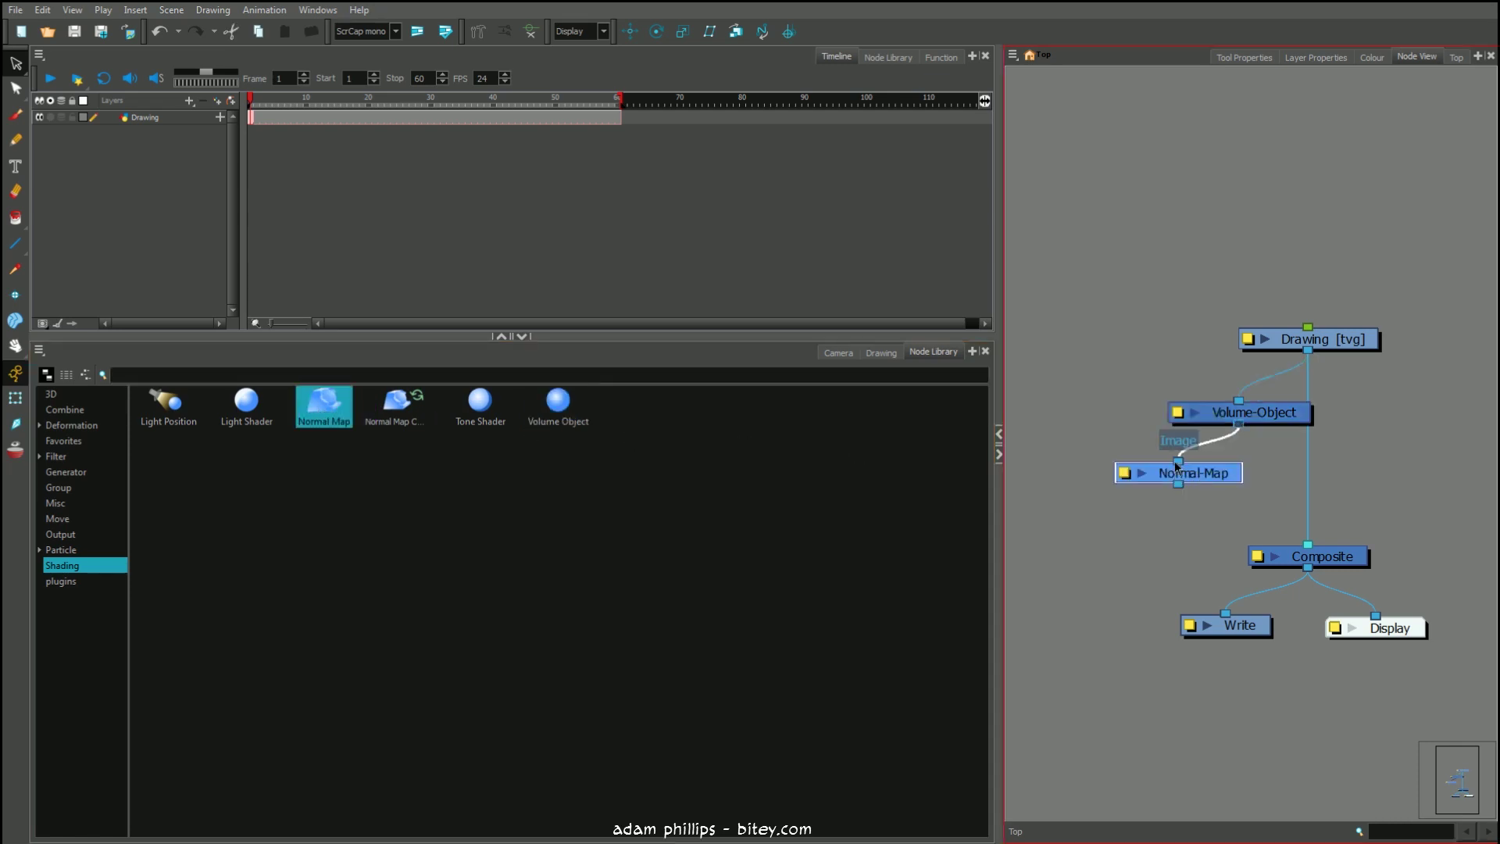
{"action": "left_click_drag", "start_coordinate": [1274, 414], "coordinate": [1269, 402]}
{"action": "left_click_drag", "start_coordinate": [1219, 476], "coordinate": [1225, 467]}
Add the connected Volume-Object to the Normal-Map node's Volume Creation table
{"action": "double_click", "coordinate": [1134, 465]}
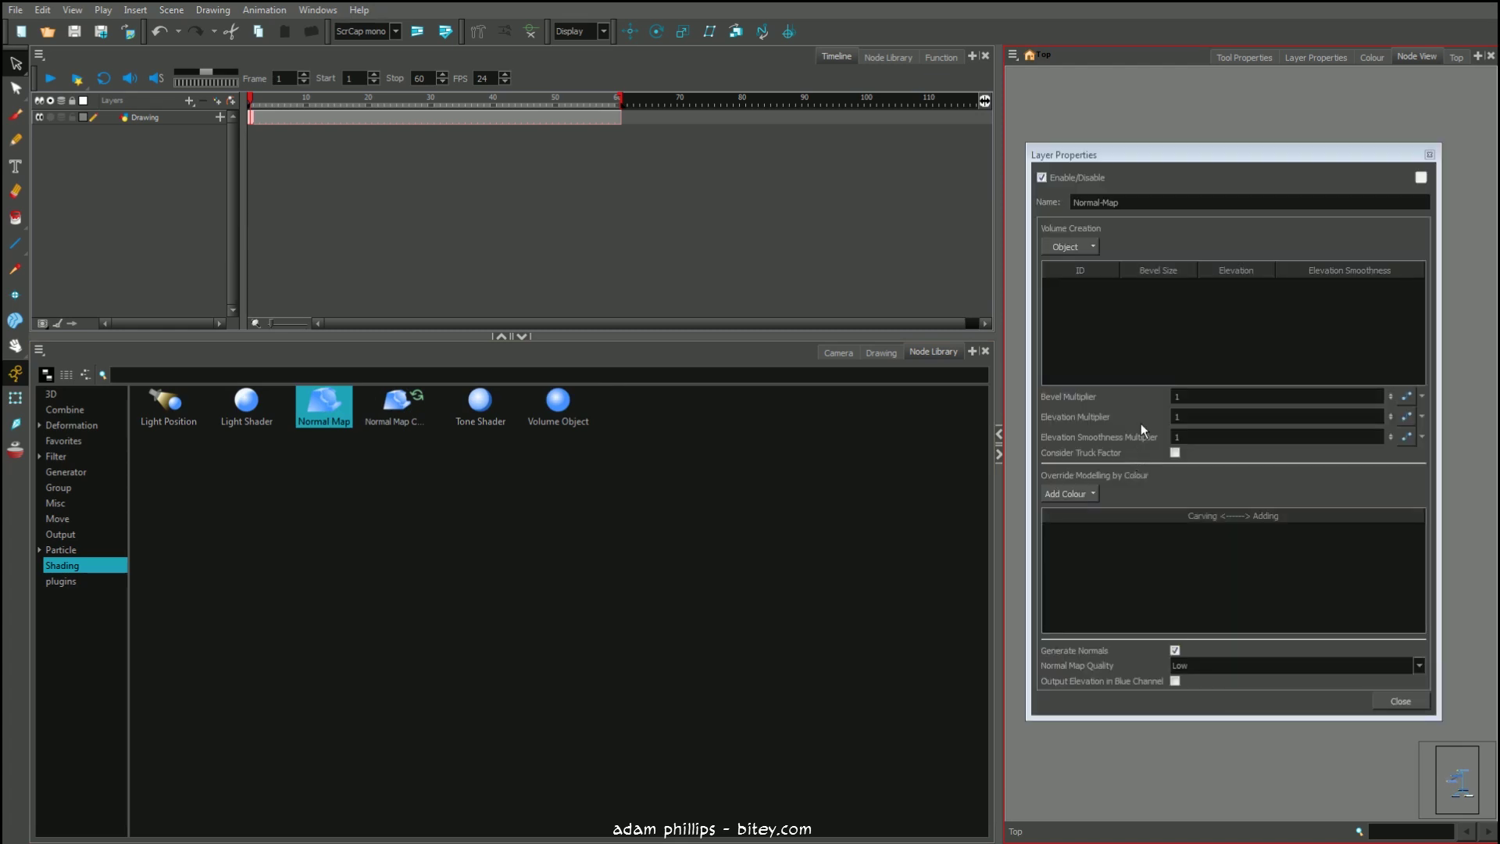
{"action": "left_click", "coordinate": [1089, 247]}
{"action": "left_click", "coordinate": [1077, 268]}
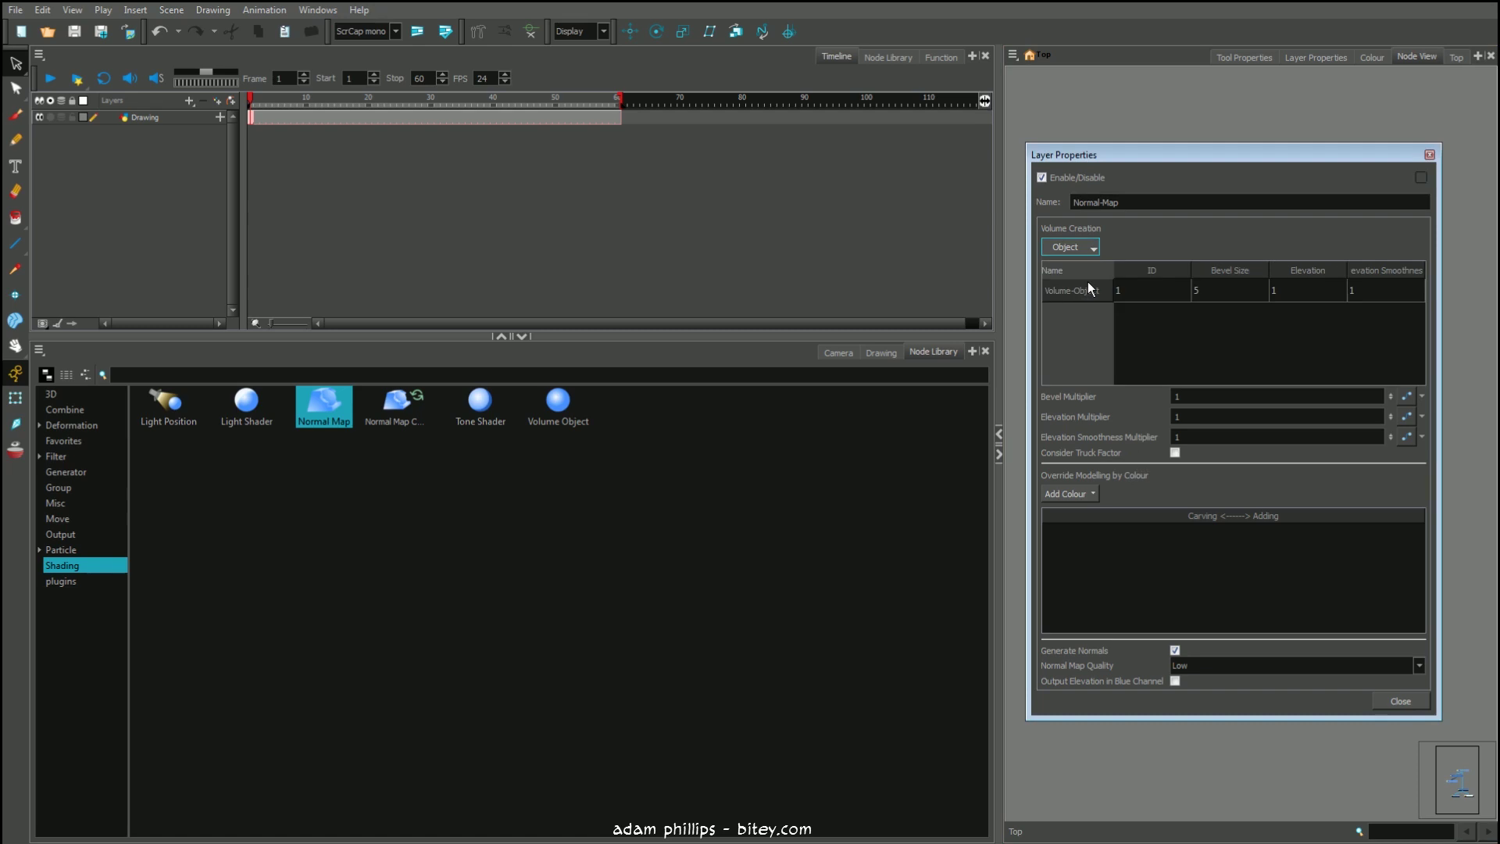
Examine the Volume-Object's ID, Bevel Size, Elevation and Elevation Smoothness values in the Normal-Map properties
{"action": "left_click", "coordinate": [1214, 291]}
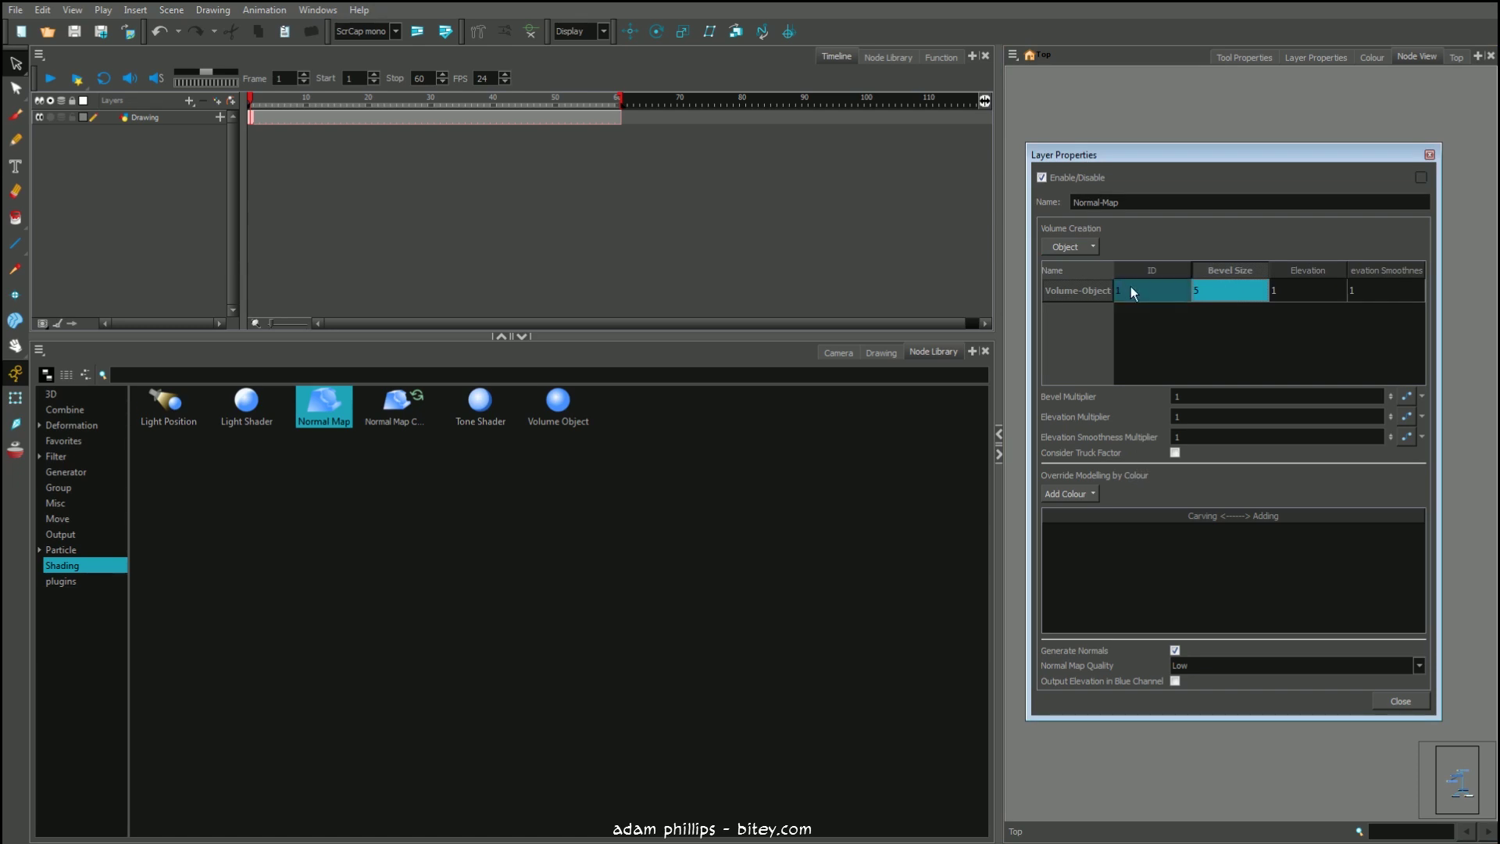
{"action": "left_click", "coordinate": [1133, 290]}
{"action": "left_click", "coordinate": [1223, 295]}
{"action": "left_click", "coordinate": [1307, 295]}
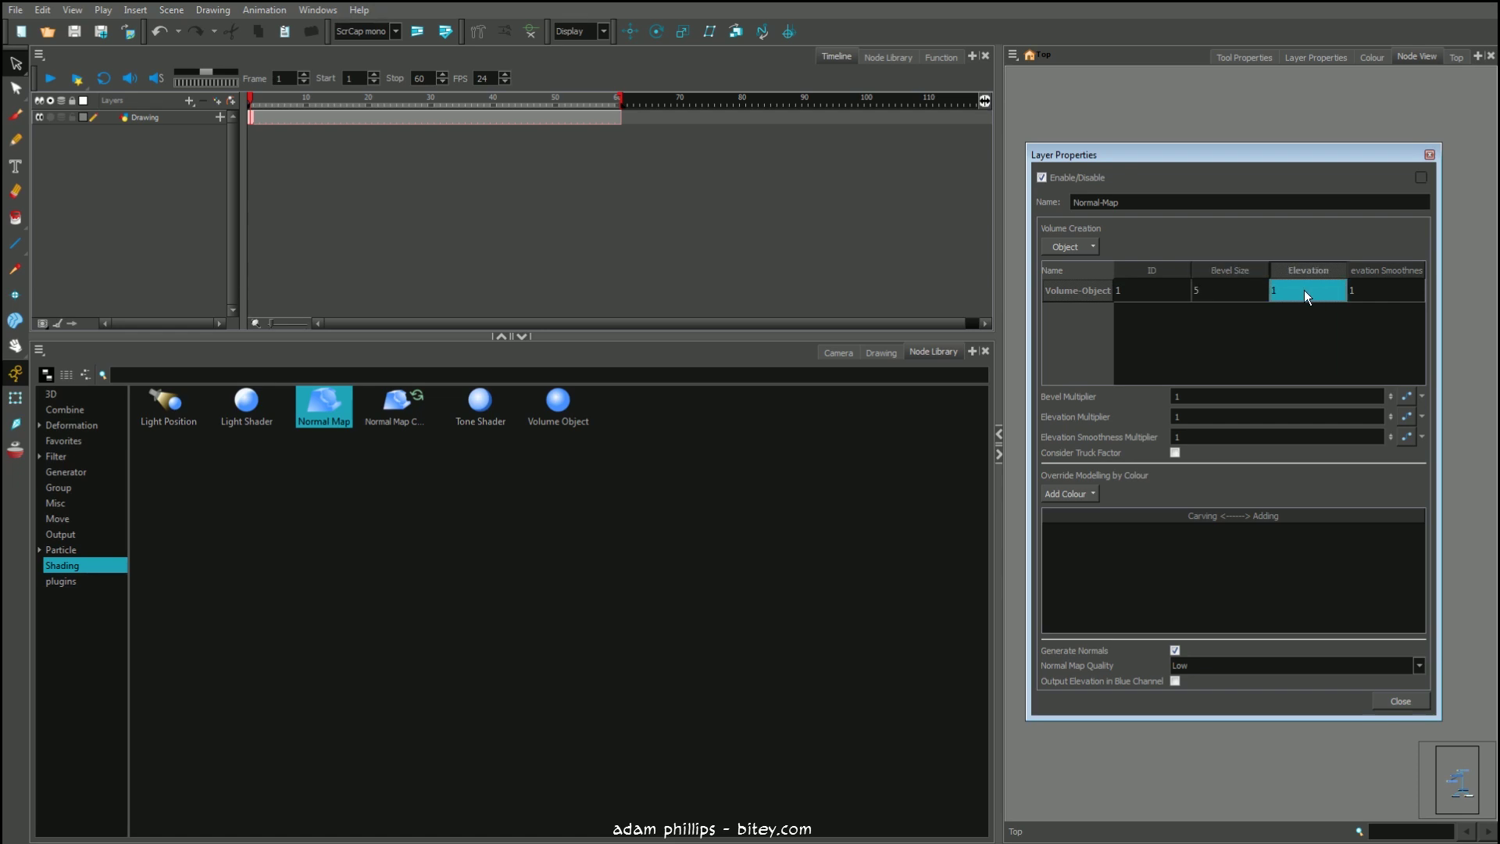
{"action": "left_click", "coordinate": [1376, 291]}
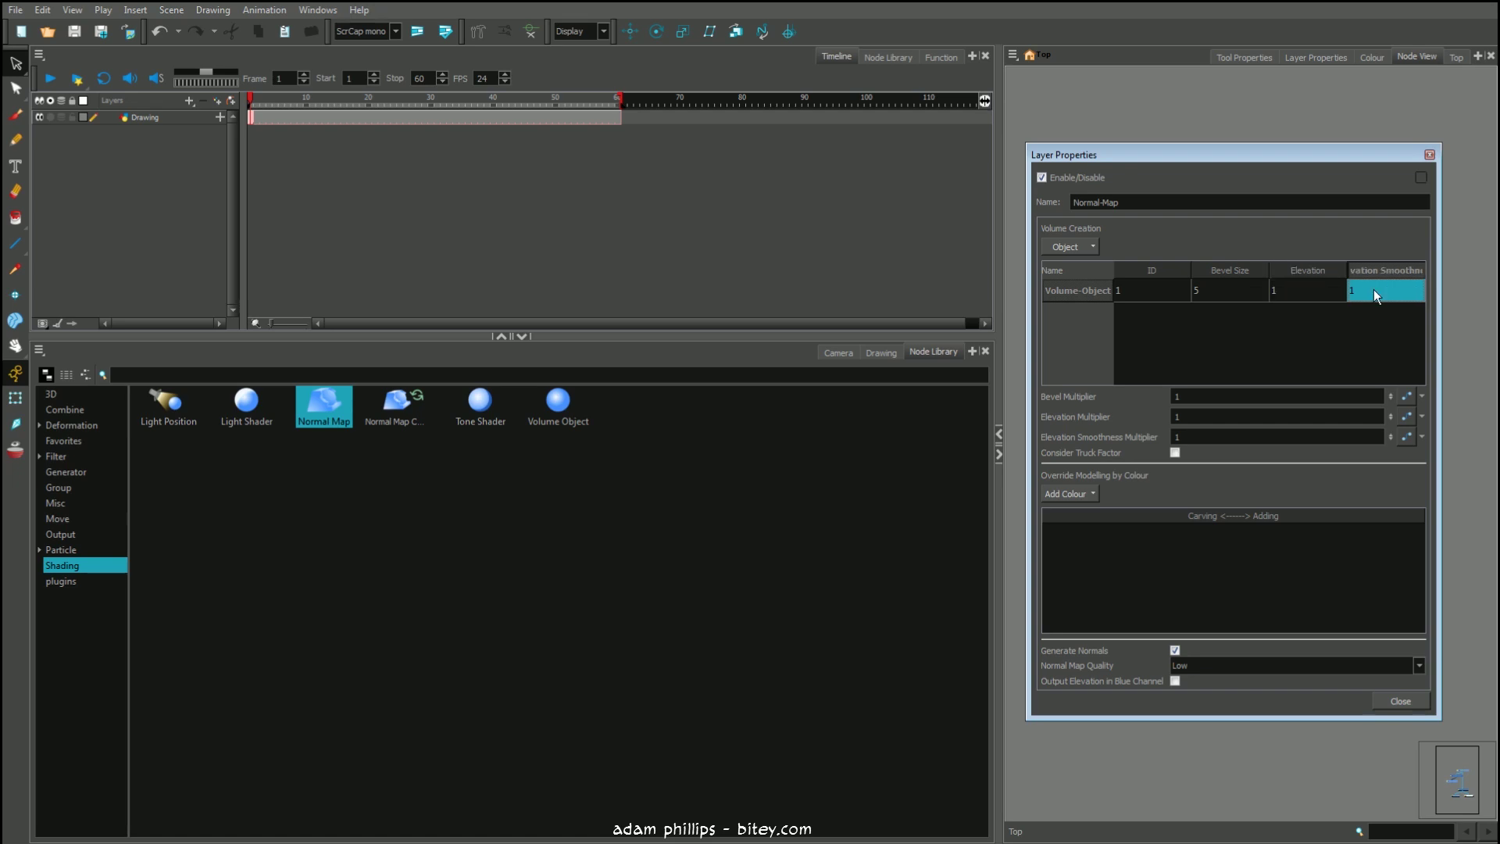
Animate the Normal-Map's Bevel Multiplier with an eased curve descending from frame 1 to a keyframe near frame 60
{"action": "left_click", "coordinate": [1405, 417]}
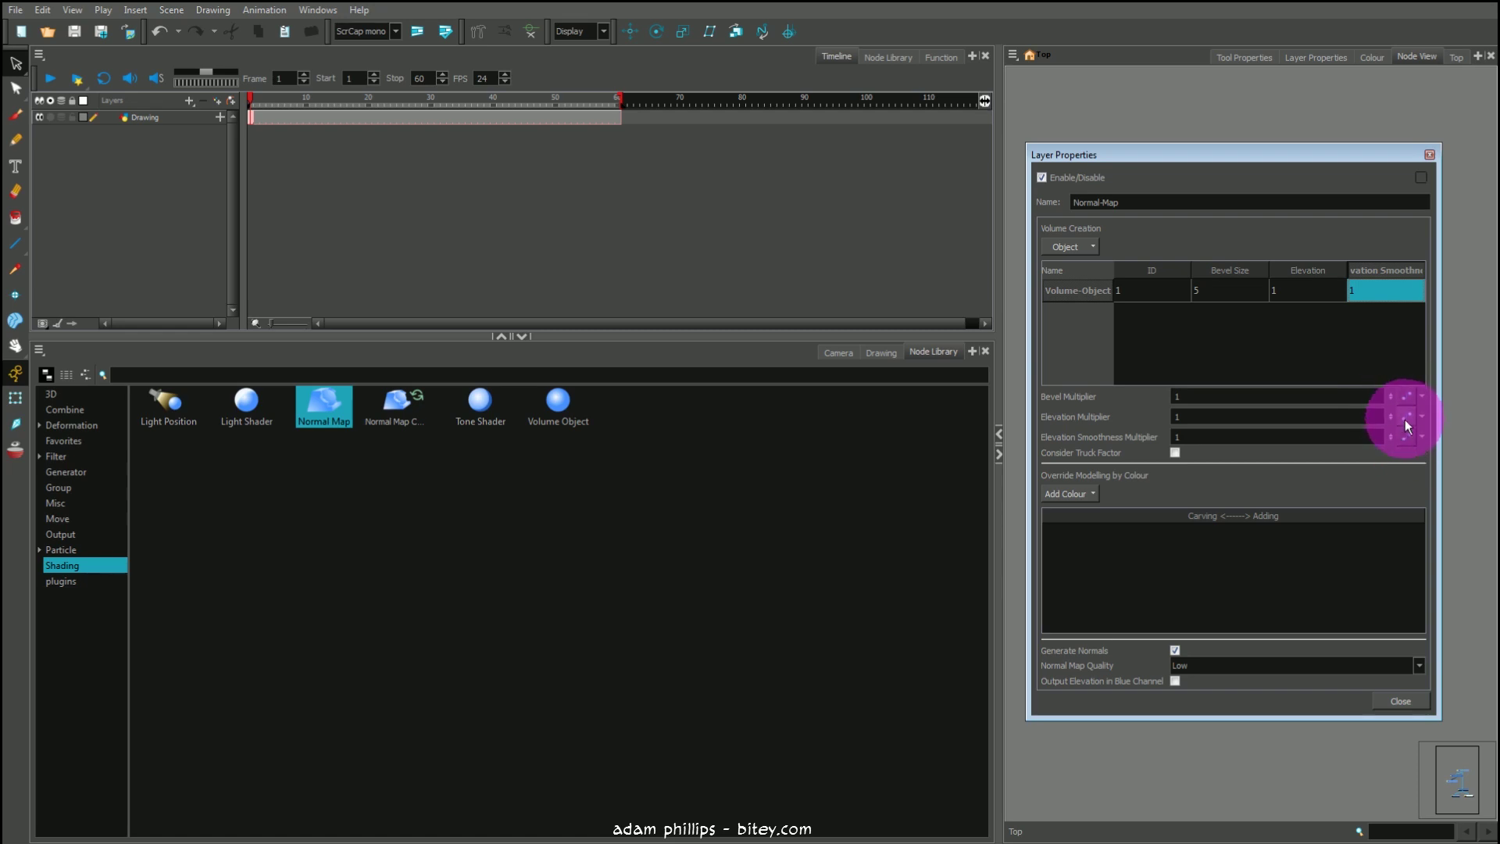
{"action": "left_click", "coordinate": [1405, 396]}
{"action": "left_click", "coordinate": [862, 462]}
{"action": "left_click", "coordinate": [691, 363]}
{"action": "left_click_drag", "start_coordinate": [863, 464], "coordinate": [863, 525]}
{"action": "left_click_drag", "start_coordinate": [786, 525], "coordinate": [716, 521]}
{"action": "left_click_drag", "start_coordinate": [710, 464], "coordinate": [772, 454]}
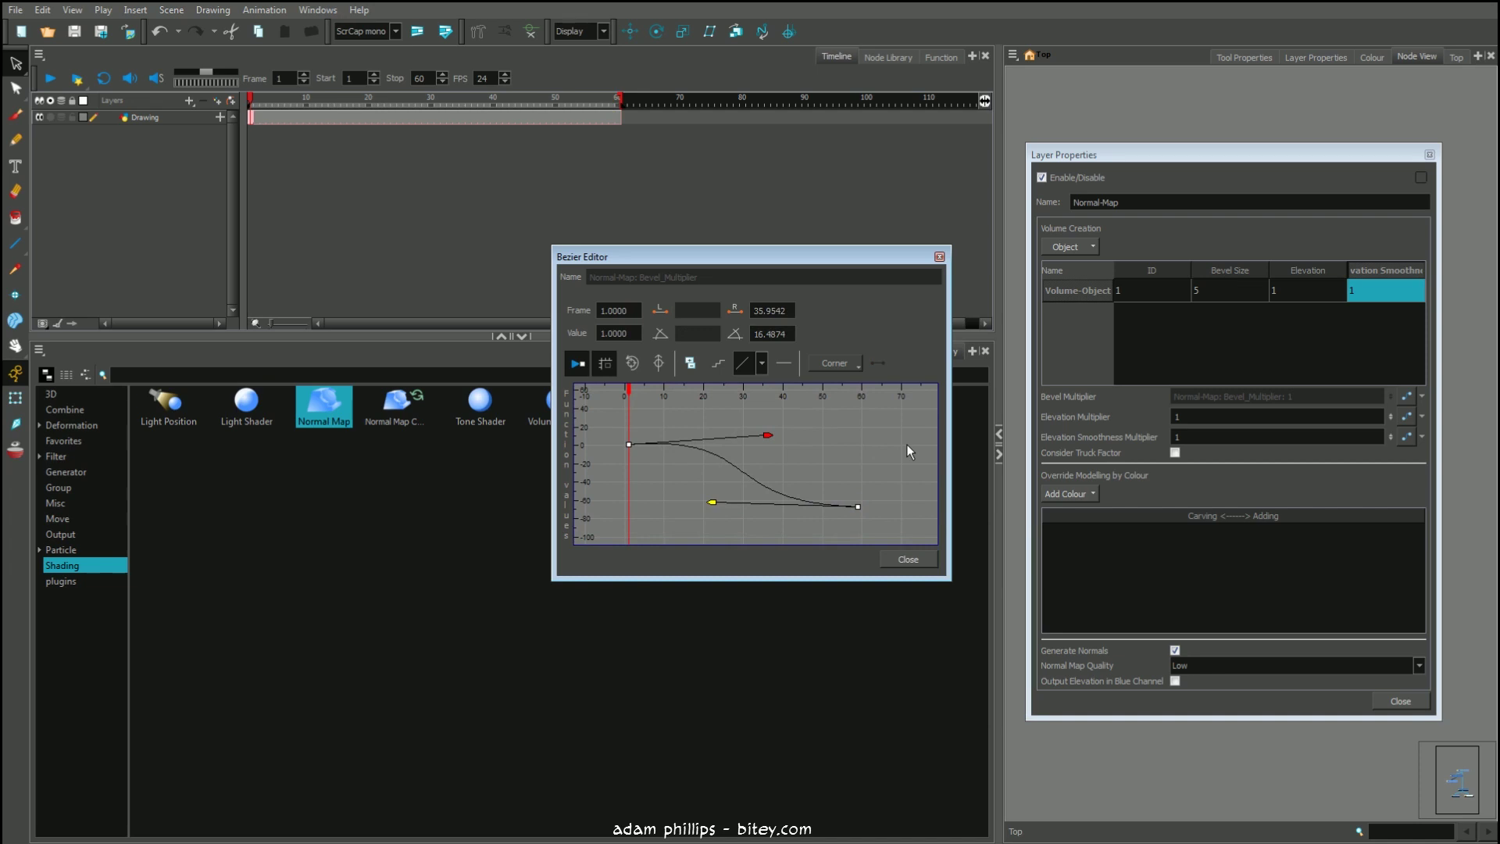
{"action": "left_click", "coordinate": [939, 256]}
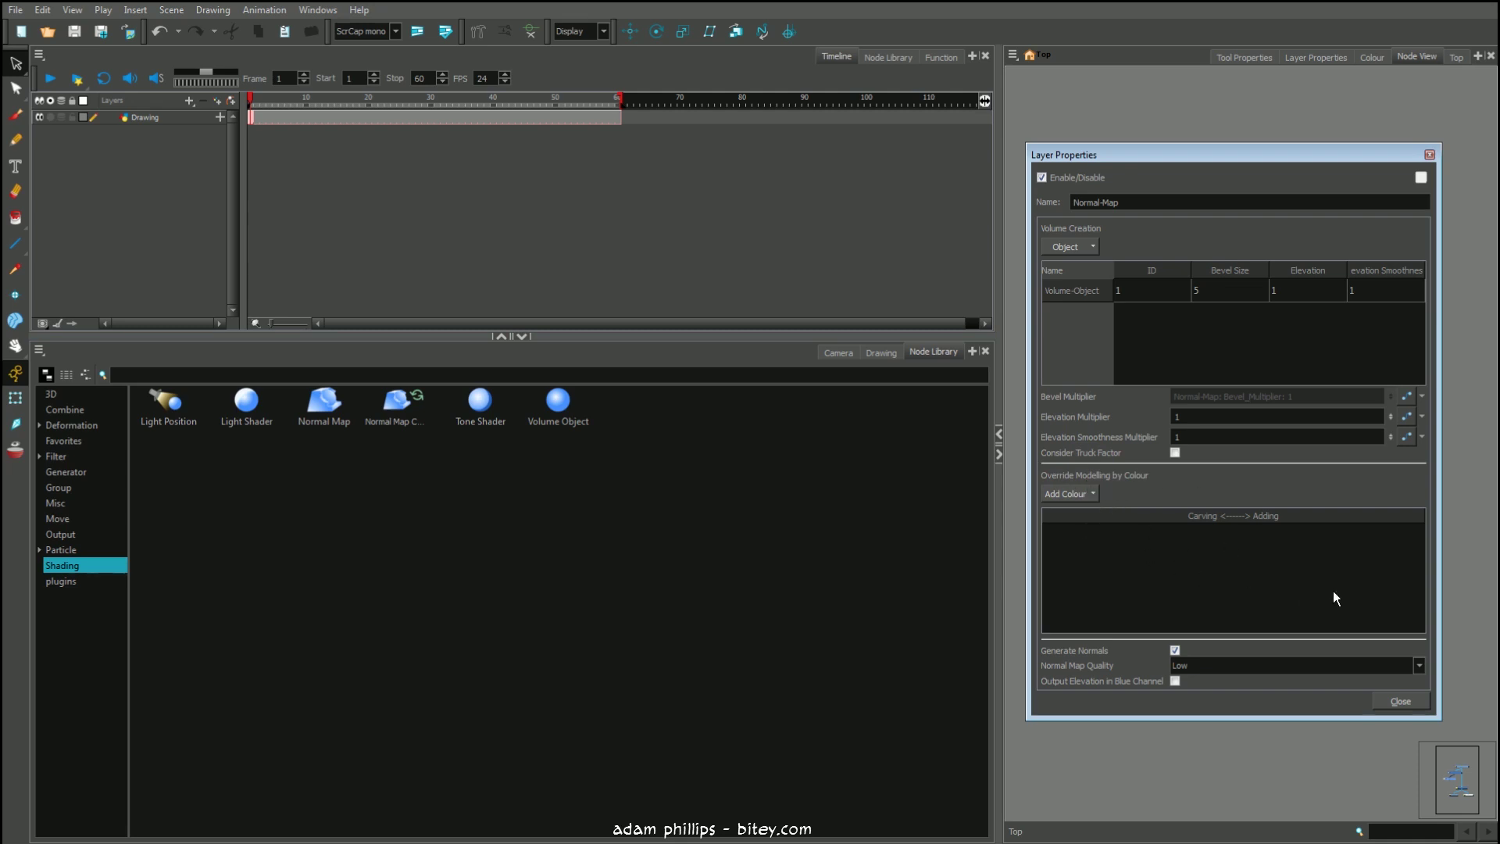
{"action": "left_click", "coordinate": [1429, 154]}
Show the Camera view, connect the Display node to the Normal-Map, and preview the rendered normal map
{"action": "left_click_drag", "start_coordinate": [1065, 351], "coordinate": [1234, 453]}
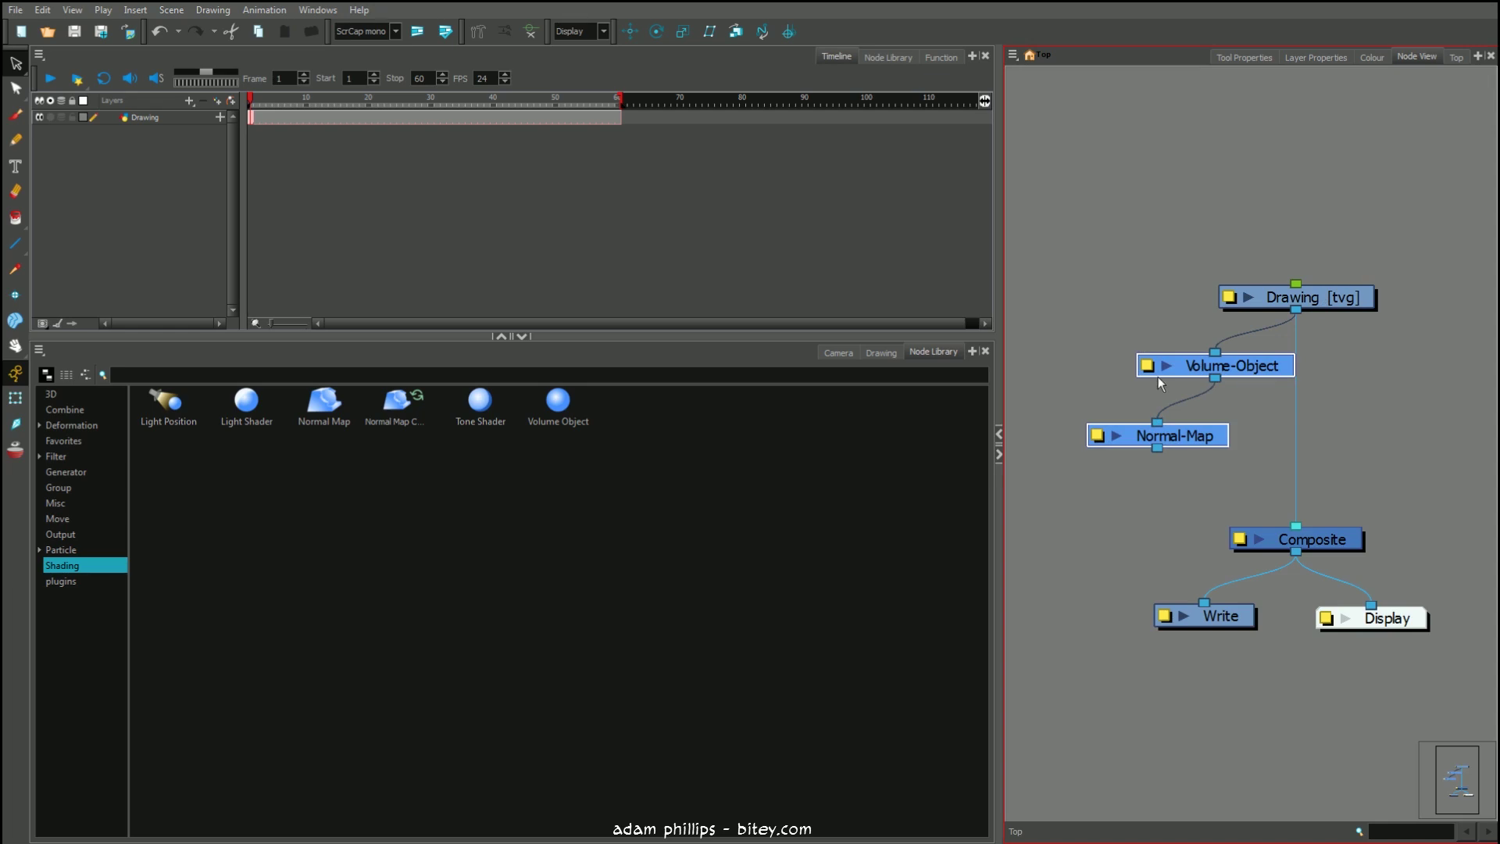
{"action": "left_click", "coordinate": [834, 353]}
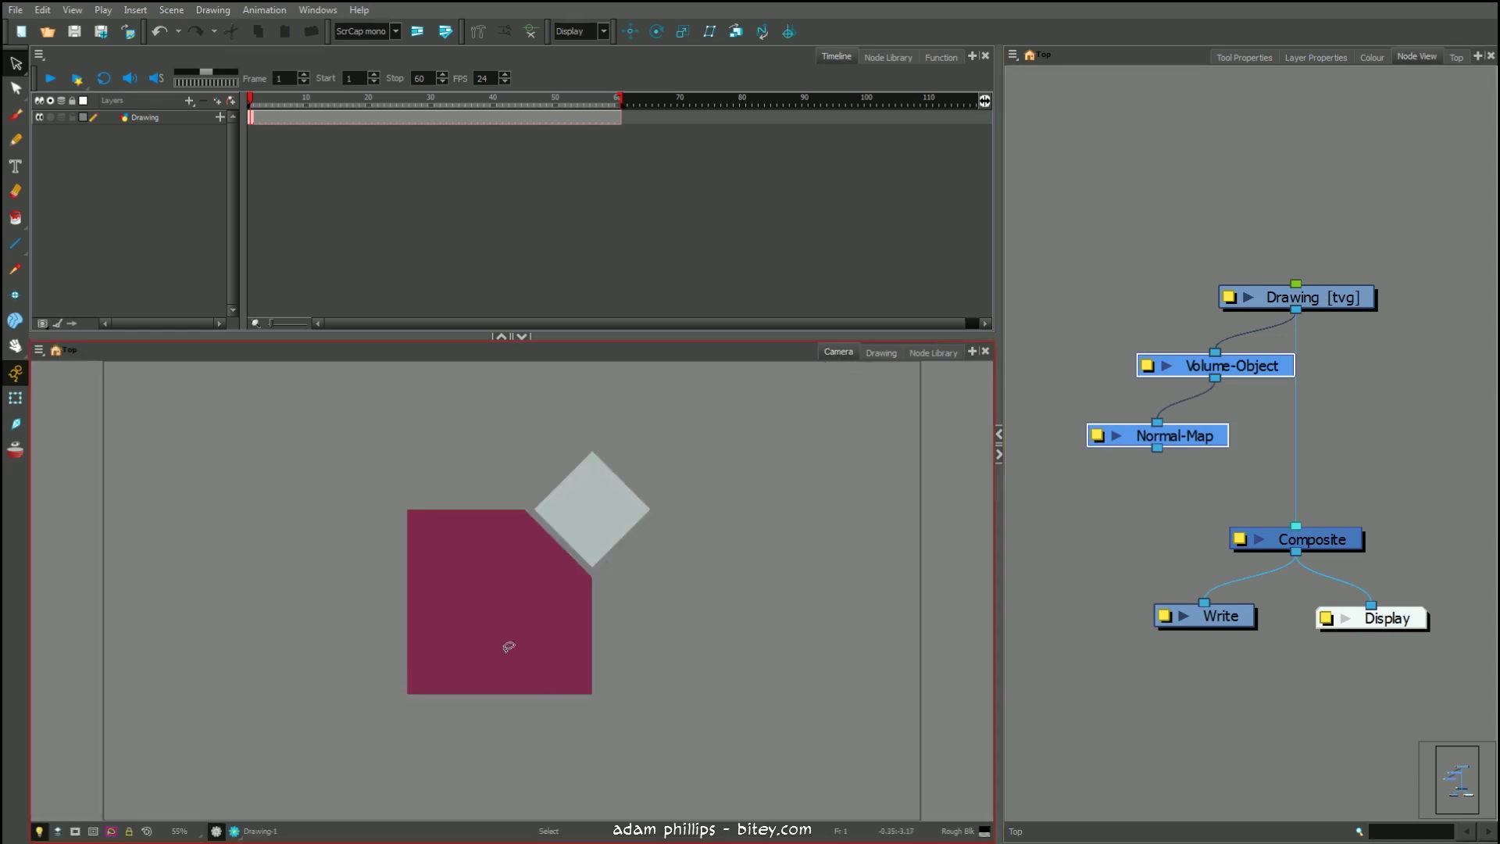
{"action": "mouse_move", "coordinate": [1397, 621]}
{"action": "left_mouse_down"}
{"action": "mouse_move", "coordinate": [1300, 597]}
{"action": "mouse_move", "coordinate": [1142, 517]}
{"action": "left_mouse_up"}
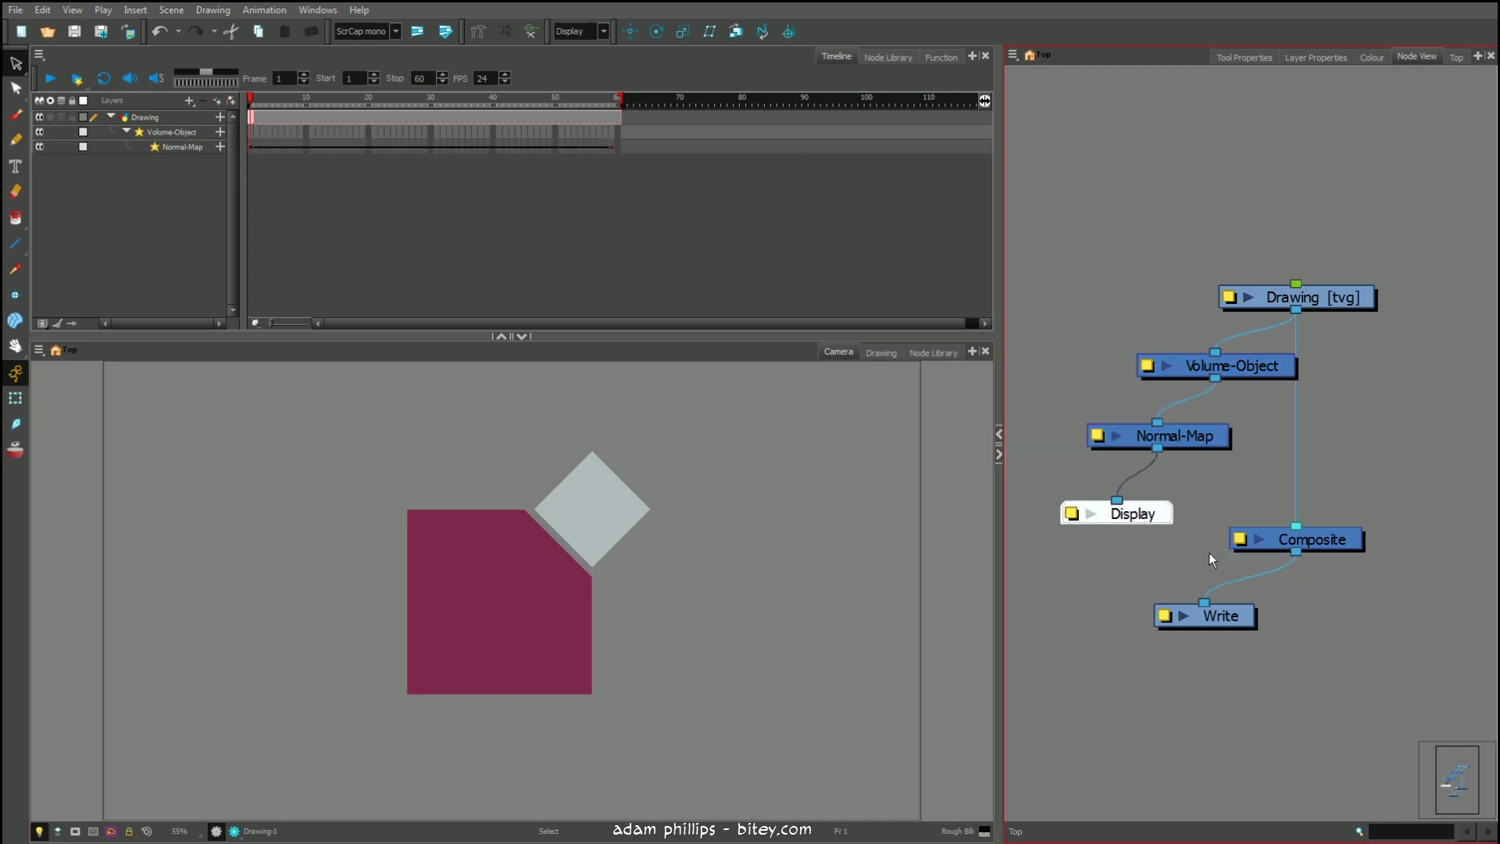
{"action": "left_click", "coordinate": [234, 832]}
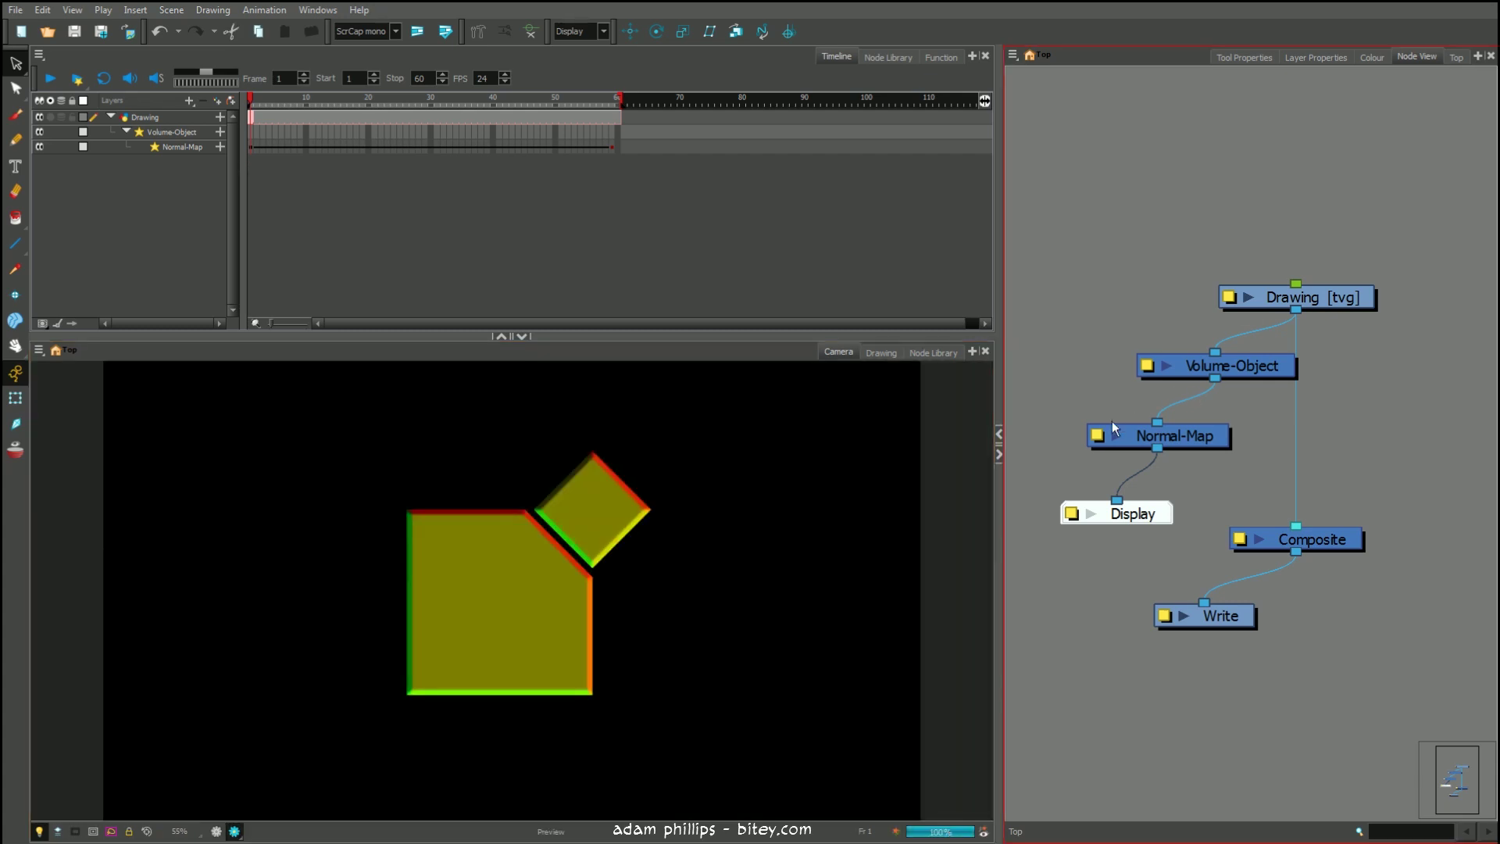
Set the Volume-Object's Bevel Size to 16, Elevation to 8 and Elevation Smoothness to 8 in the Normal-Map properties
{"action": "left_click", "coordinate": [1099, 436]}
{"action": "left_click", "coordinate": [1208, 290]}
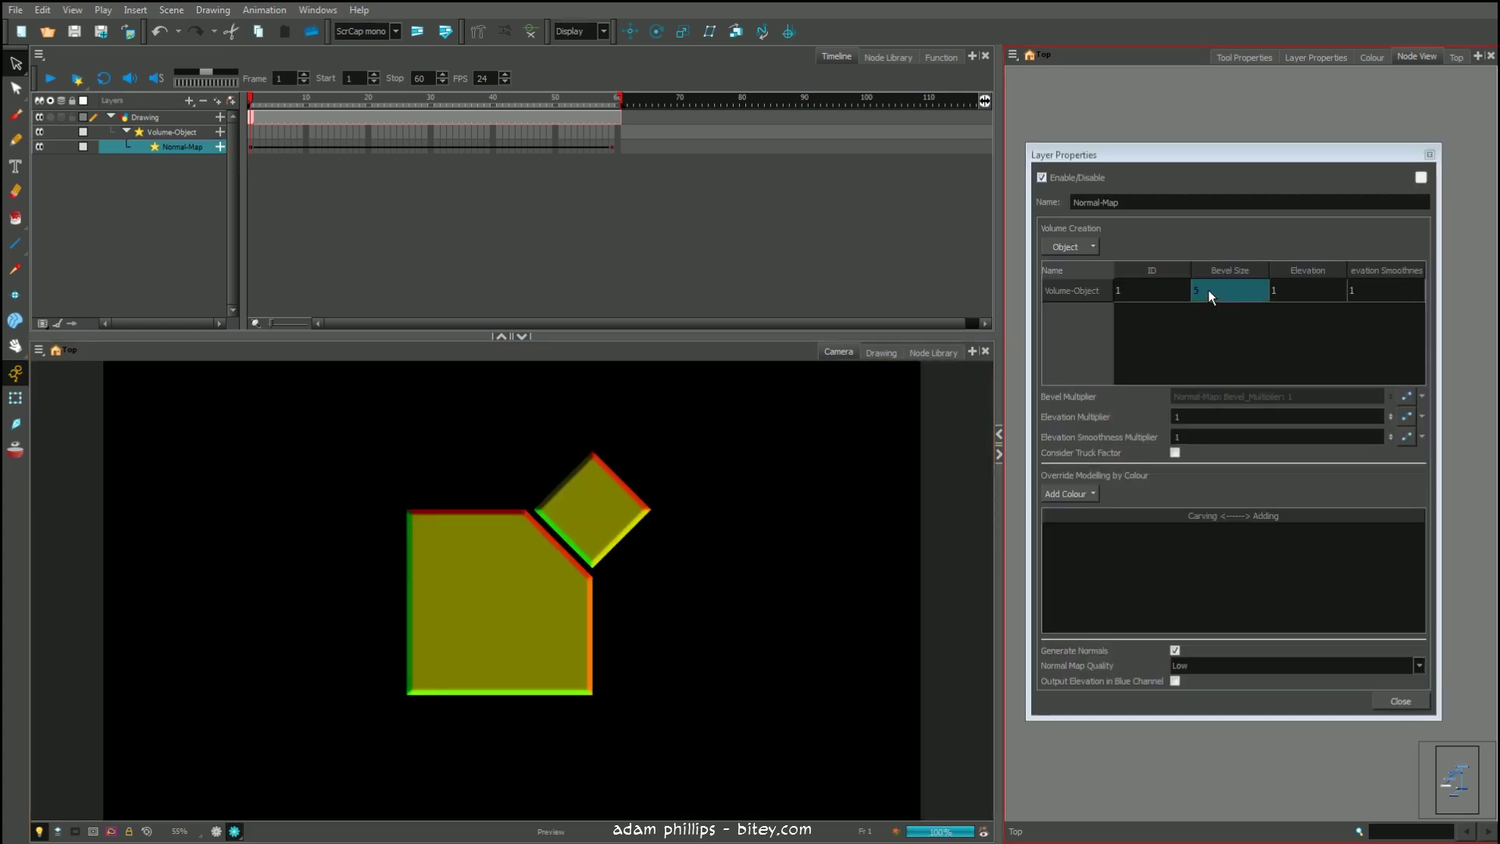
{"action": "left_click", "coordinate": [1209, 290]}
{"action": "type", "text": "16"}
{"action": "key", "text": "Tab"}
{"action": "type", "text": "8"}
{"action": "key", "text": "Tab"}
{"action": "type", "text": "8"}
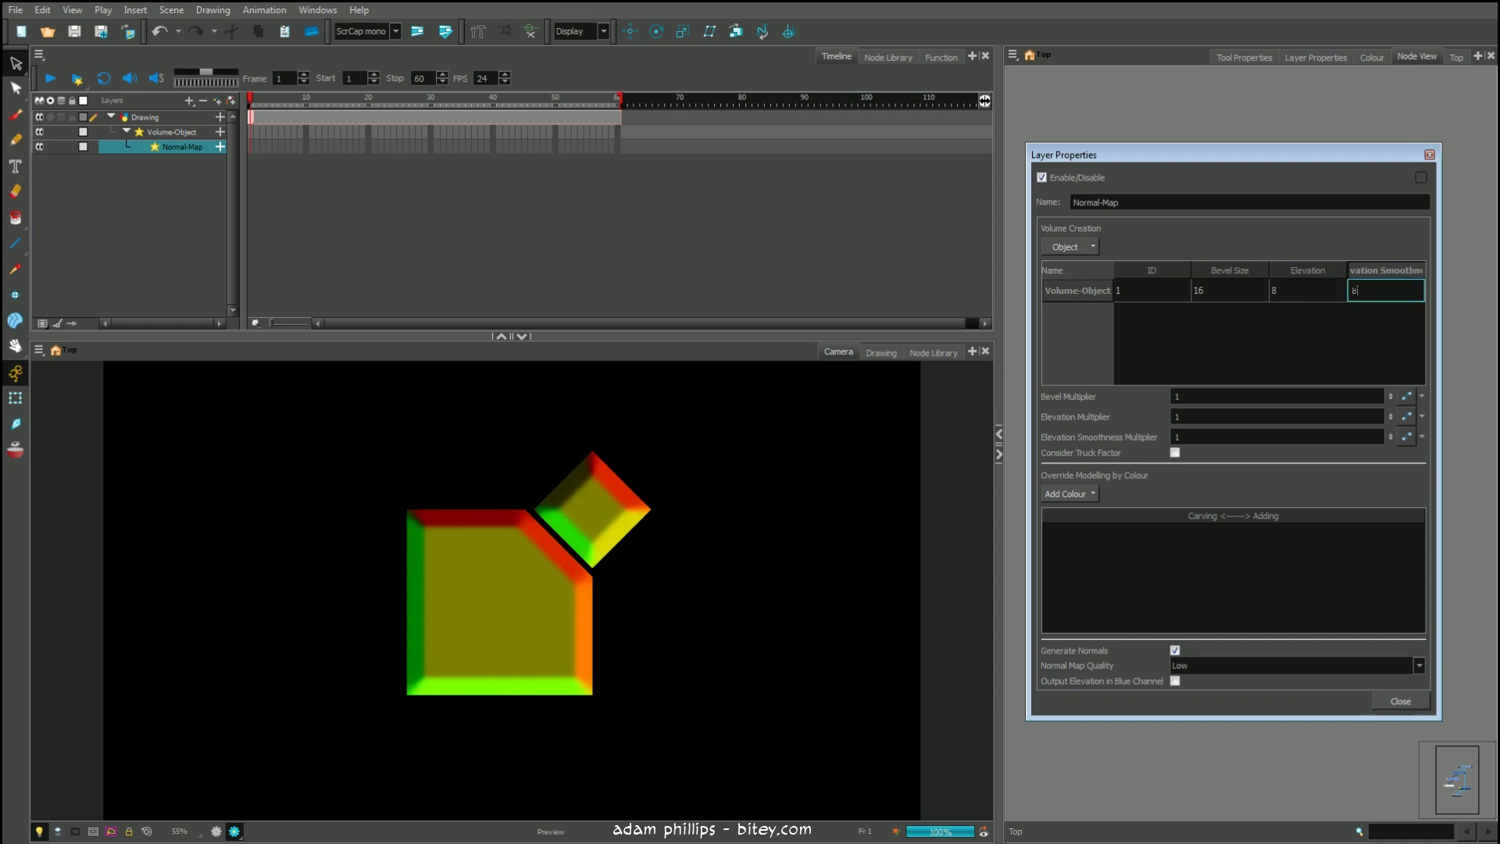
{"action": "key", "text": "Return"}
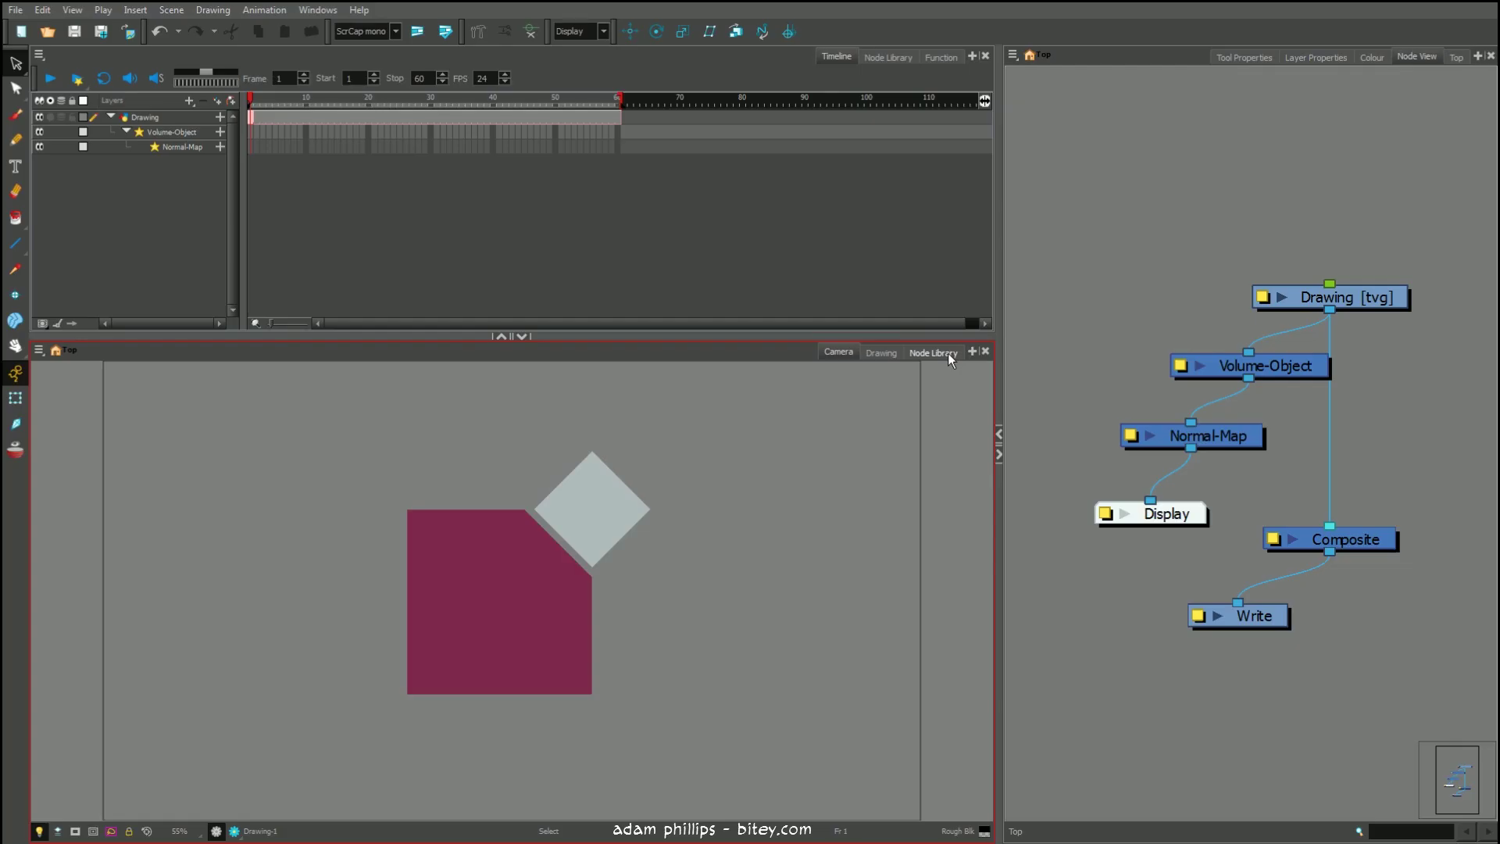
Reconnect the Display node to the Composite and add a Light Shader node from the library below the Normal-Map
{"action": "left_click_drag", "start_coordinate": [1177, 520], "coordinate": [1418, 628]}
{"action": "left_click", "coordinate": [933, 353]}
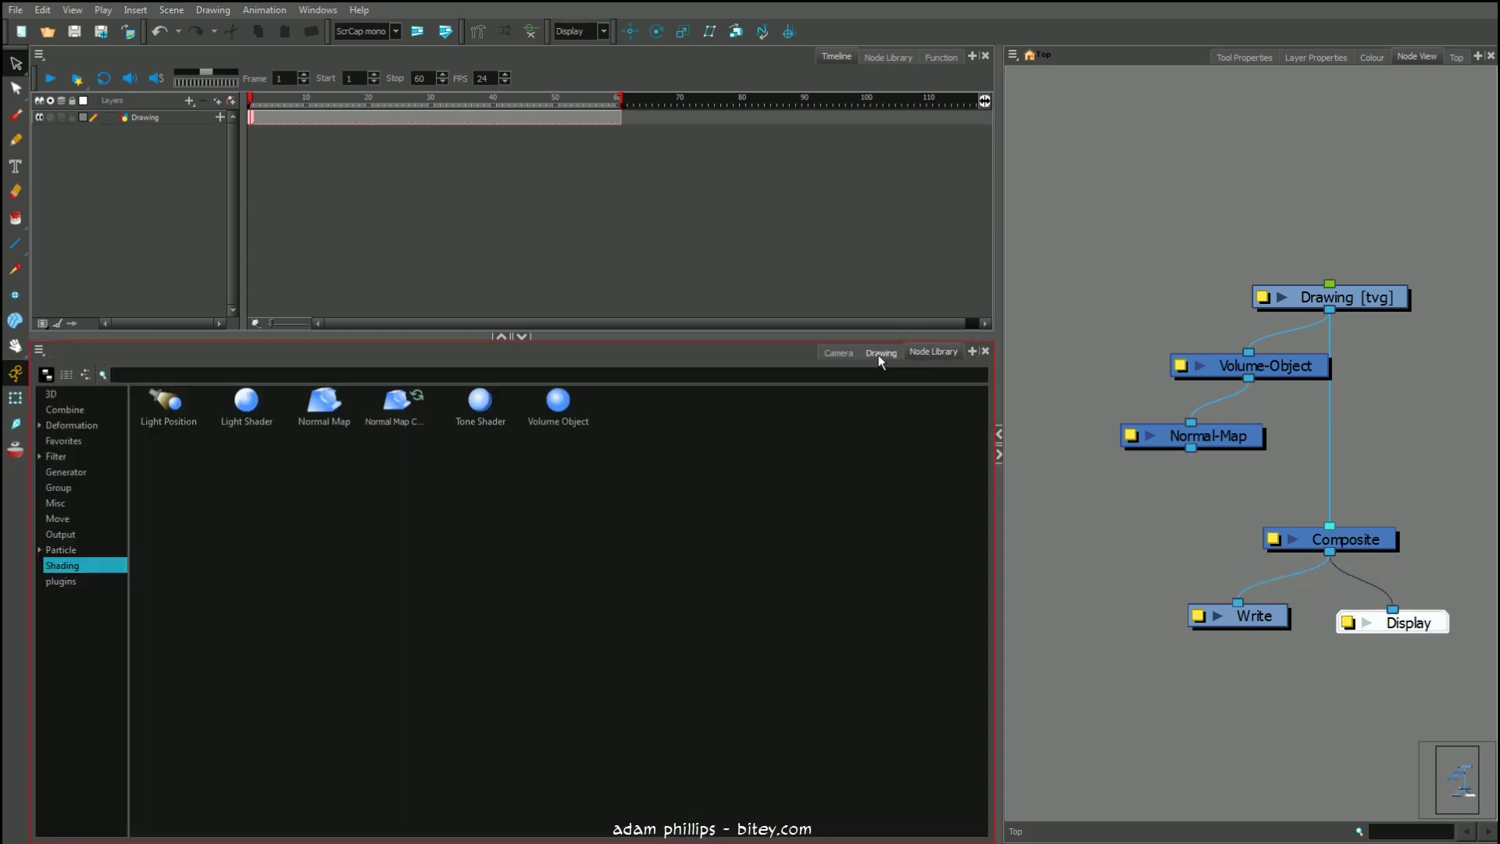
{"action": "left_click", "coordinate": [248, 407]}
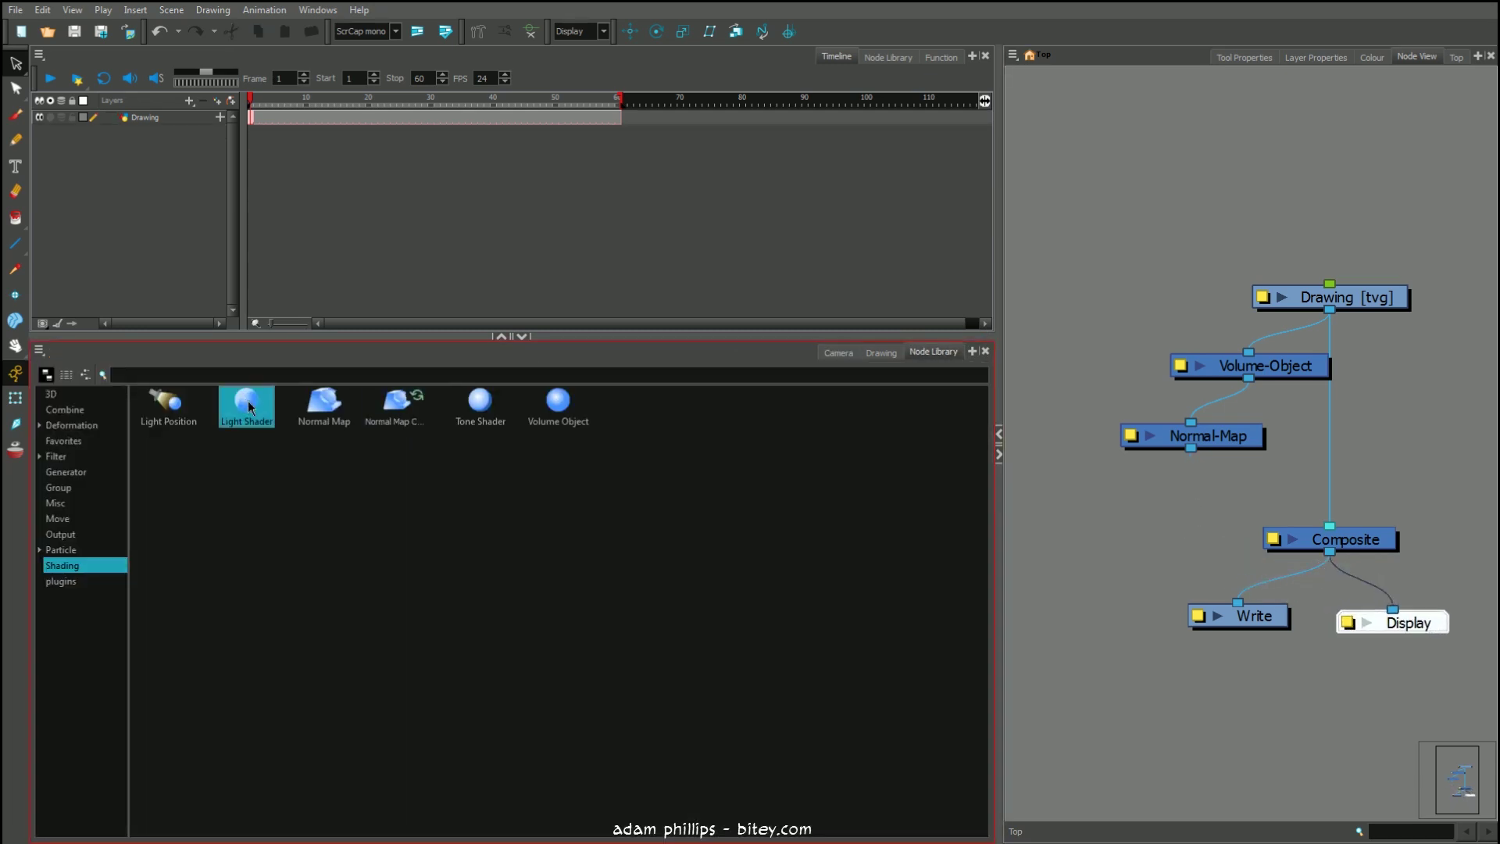
{"action": "left_click", "coordinate": [481, 403]}
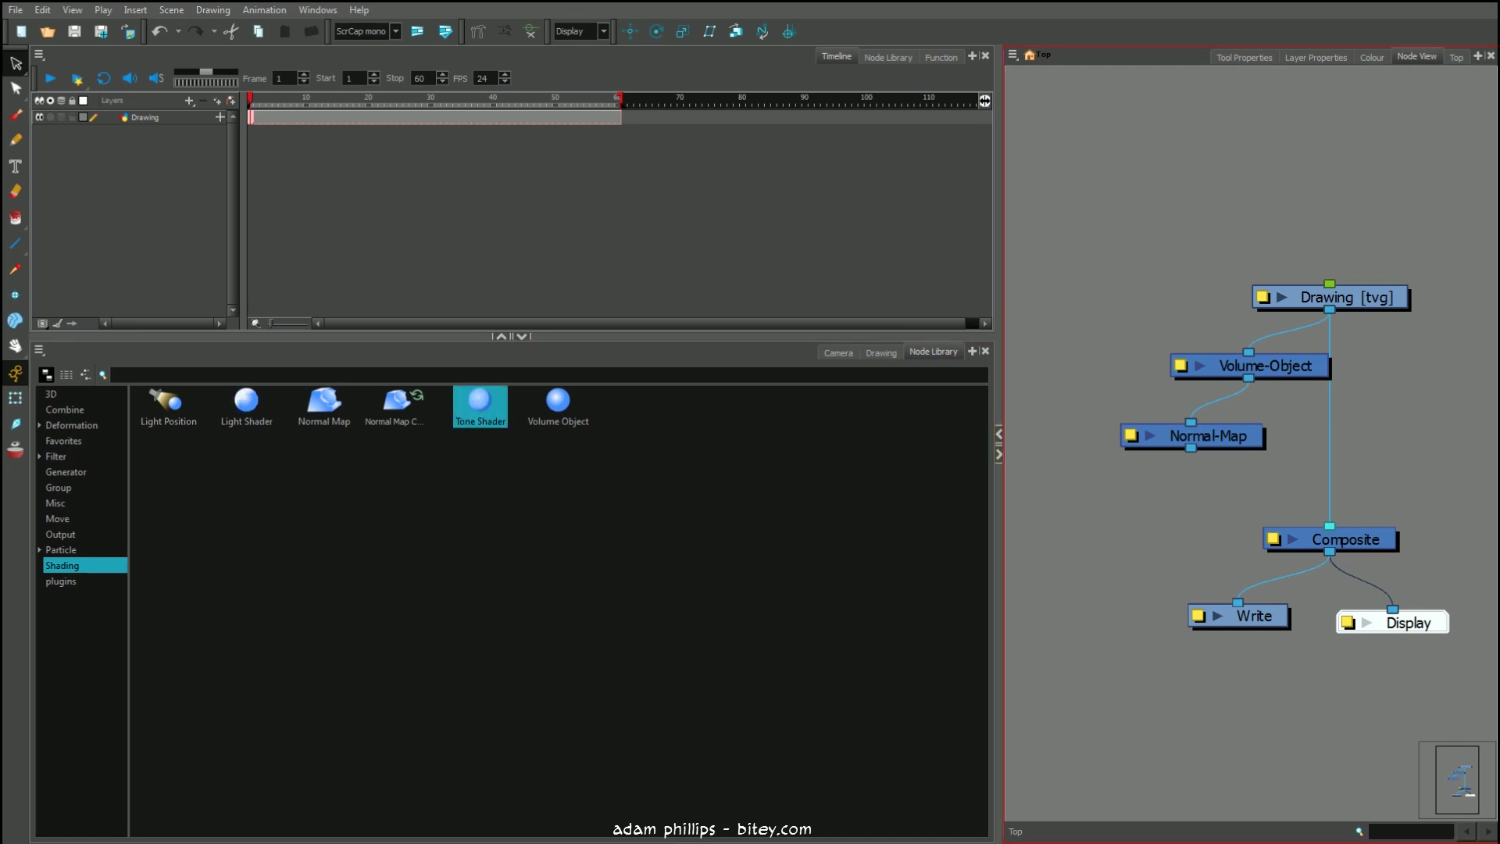
{"action": "left_click_drag", "start_coordinate": [246, 403], "coordinate": [1196, 501]}
Rearrange the shading nodes and connect both the Normal-Map and the Volume-Object into the Light-Shader's image inputs
{"action": "left_click_drag", "start_coordinate": [1228, 436], "coordinate": [1200, 421]}
{"action": "left_click_drag", "start_coordinate": [1285, 469], "coordinate": [1219, 301]}
{"action": "left_click_drag", "start_coordinate": [1242, 367], "coordinate": [1256, 323]}
{"action": "left_click_drag", "start_coordinate": [1192, 497], "coordinate": [1208, 465]}
{"action": "left_click", "coordinate": [1201, 390]}
{"action": "left_click_drag", "start_coordinate": [1181, 395], "coordinate": [1194, 453]}
{"action": "left_click_drag", "start_coordinate": [1263, 337], "coordinate": [1223, 451]}
Examine the Light-Shader node's light type, shading and colour settings
{"action": "left_click", "coordinate": [1124, 463]}
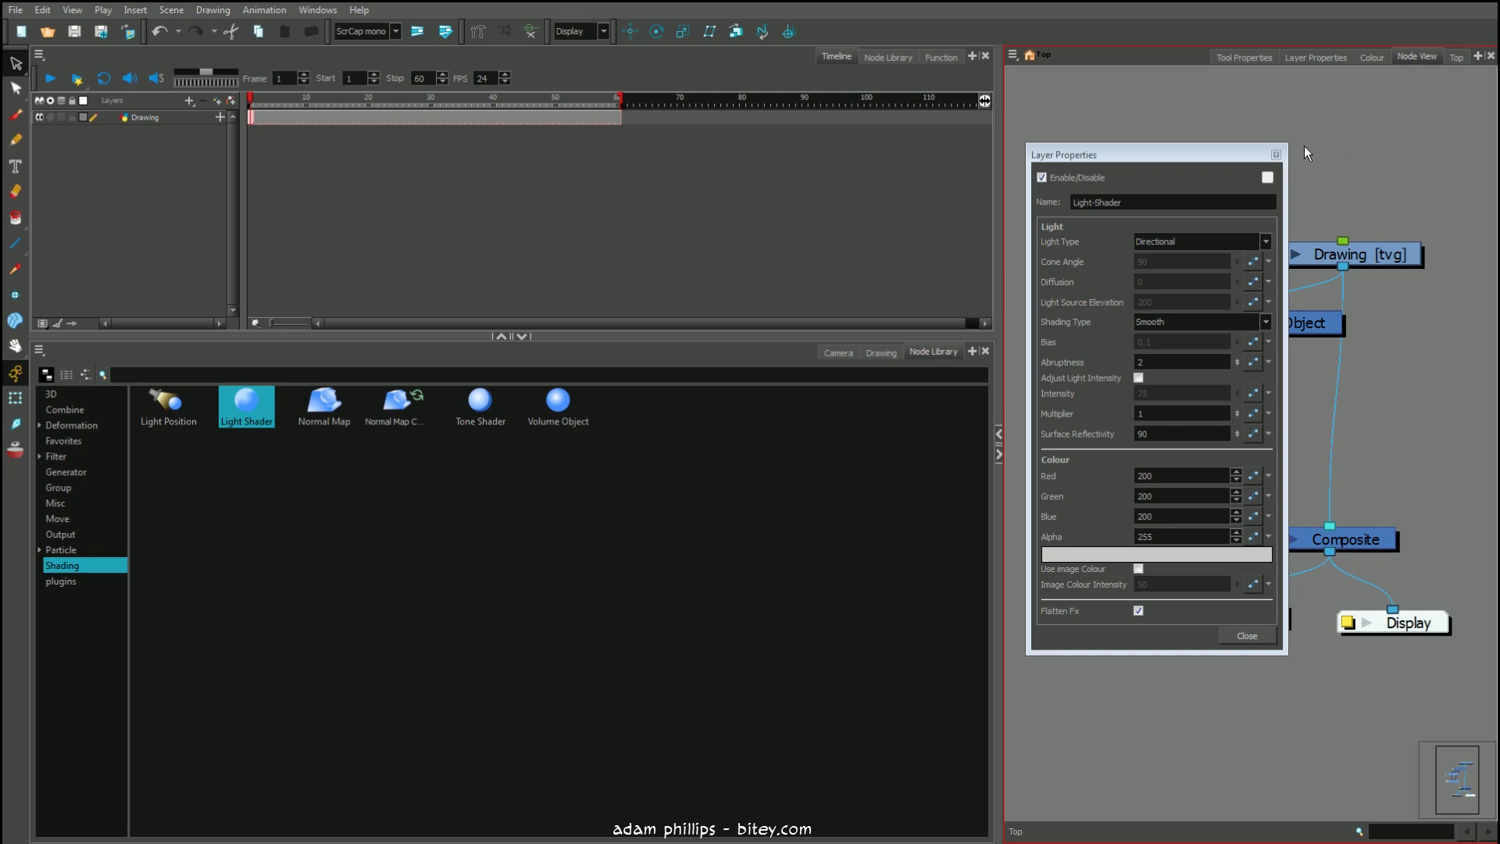
{"action": "left_click", "coordinate": [1276, 154]}
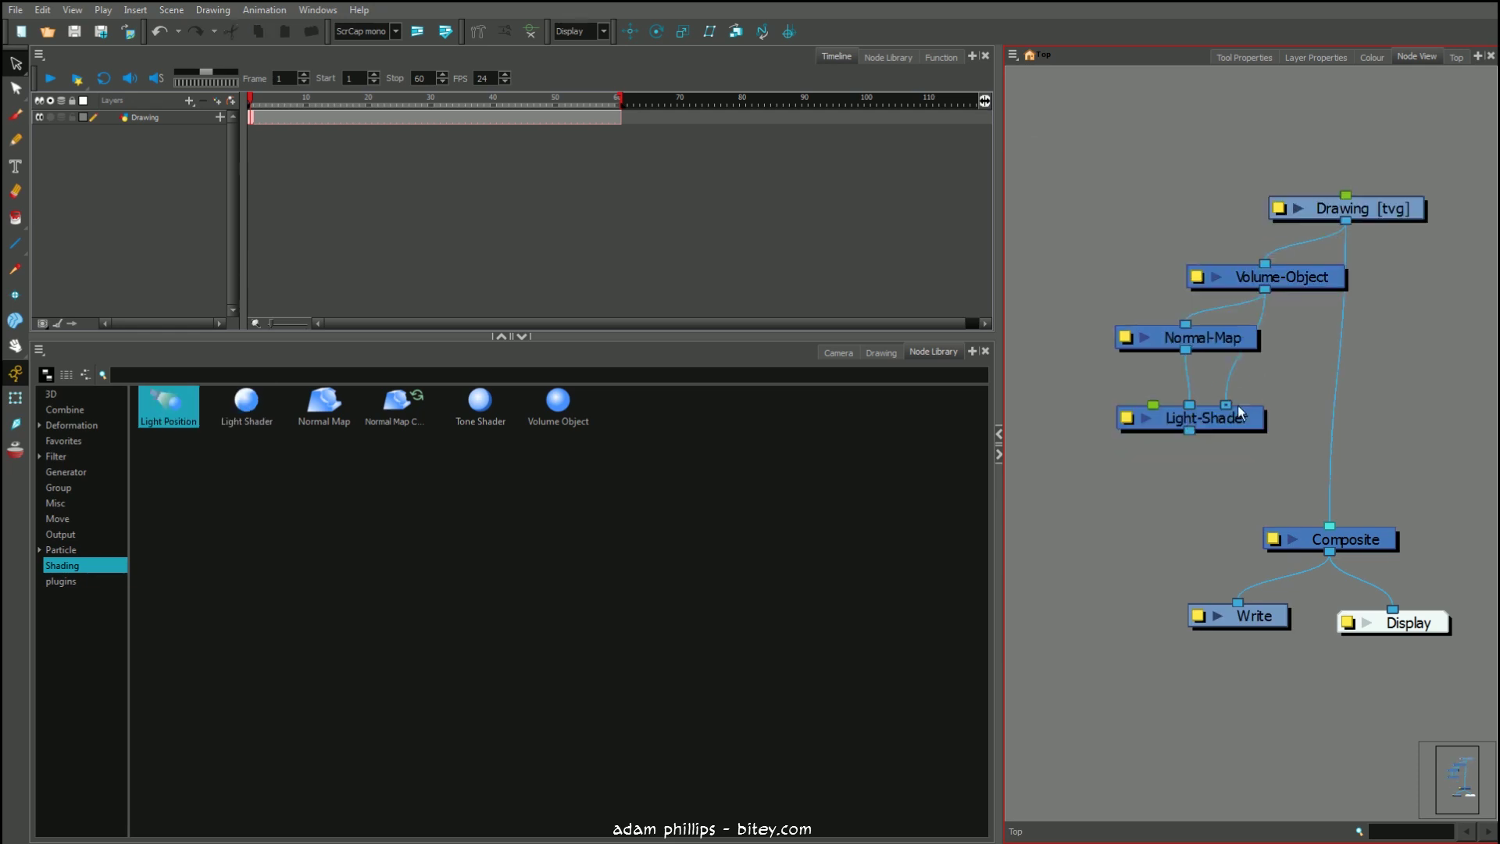
Reposition the Light-Shader, Normal-Map and Volume-Object nodes to space out the shading branch
{"action": "left_click_drag", "start_coordinate": [1237, 405], "coordinate": [1203, 424]}
{"action": "left_click", "coordinate": [1226, 350]}
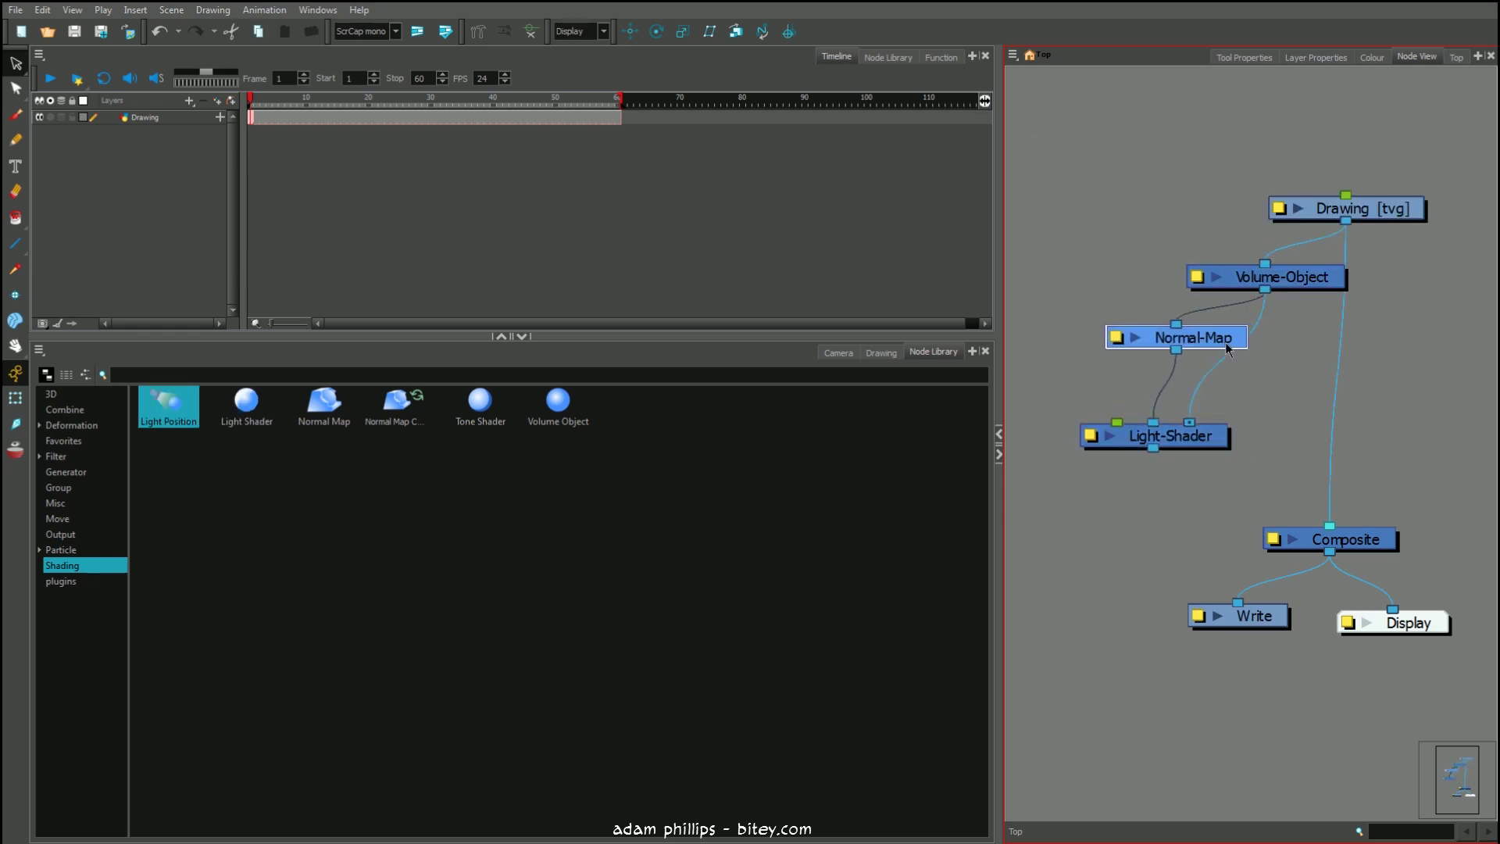
{"action": "left_click", "coordinate": [1314, 278]}
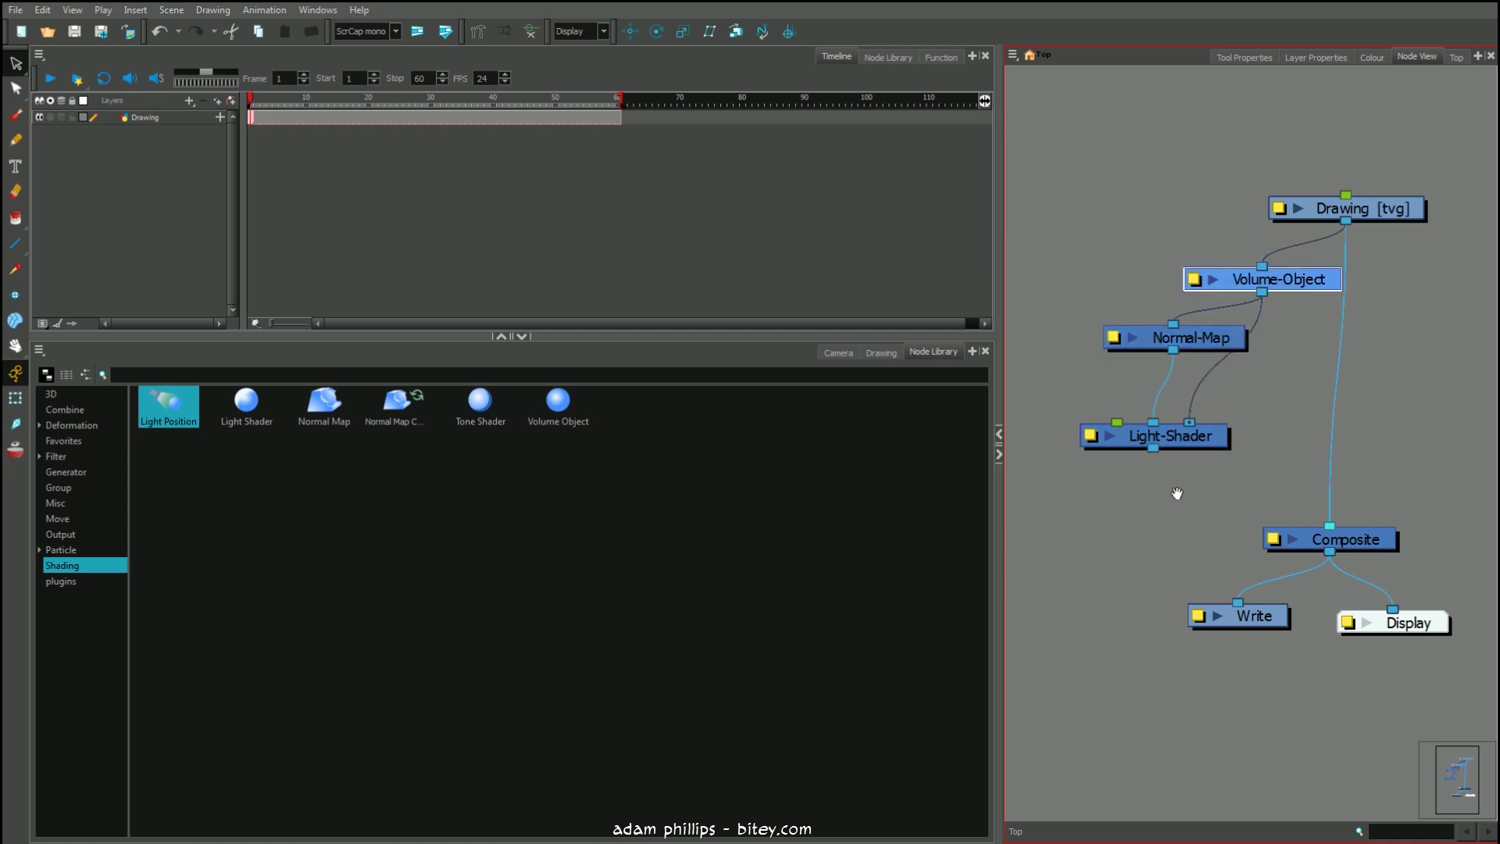
{"action": "left_click_drag", "start_coordinate": [1177, 493], "coordinate": [1208, 502]}
Add a Light Position node feeding the Light-Shader and connect the Light-Shader's output to the Composite
{"action": "mouse_move", "coordinate": [178, 408]}
{"action": "left_mouse_down"}
{"action": "mouse_move", "coordinate": [1041, 363]}
{"action": "mouse_move", "coordinate": [1141, 432]}
{"action": "mouse_move", "coordinate": [1132, 403]}
{"action": "left_mouse_up"}
{"action": "scroll", "coordinate": [1181, 515], "scroll_direction": "down", "scroll_amount": 2}
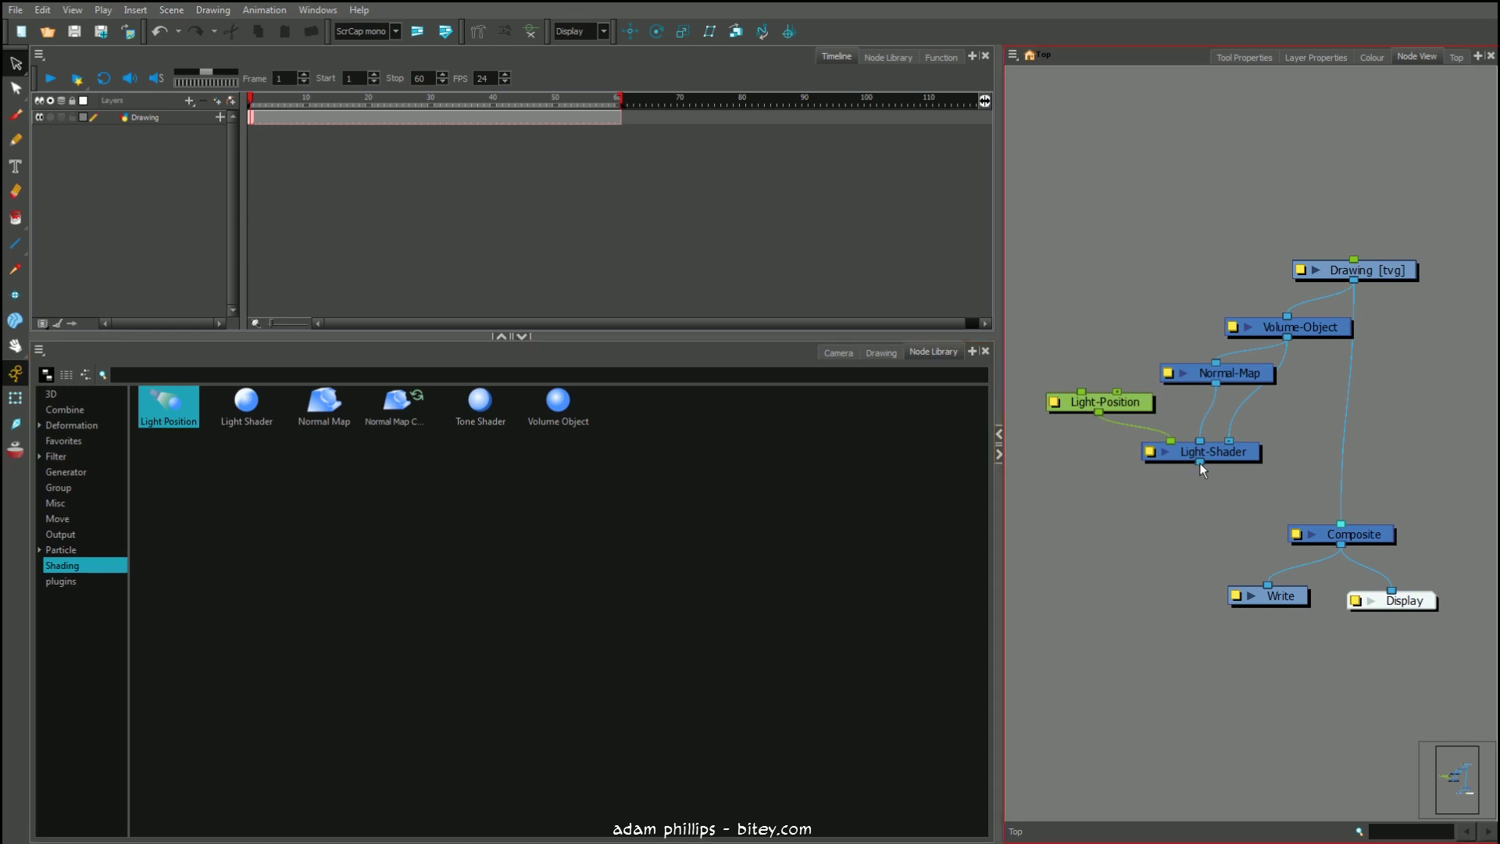
{"action": "left_click_drag", "start_coordinate": [1199, 461], "coordinate": [1347, 532]}
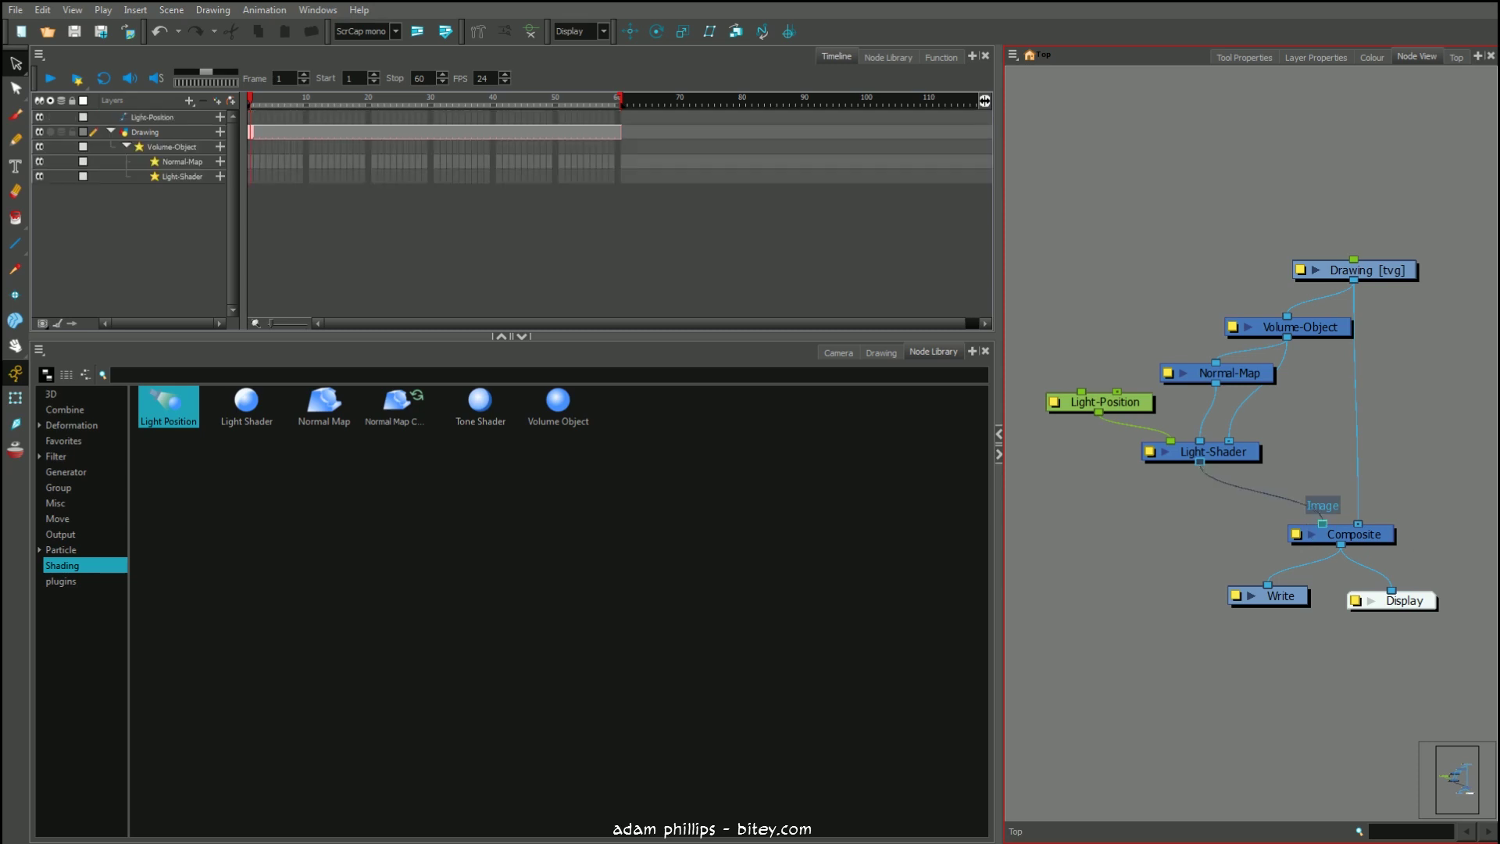